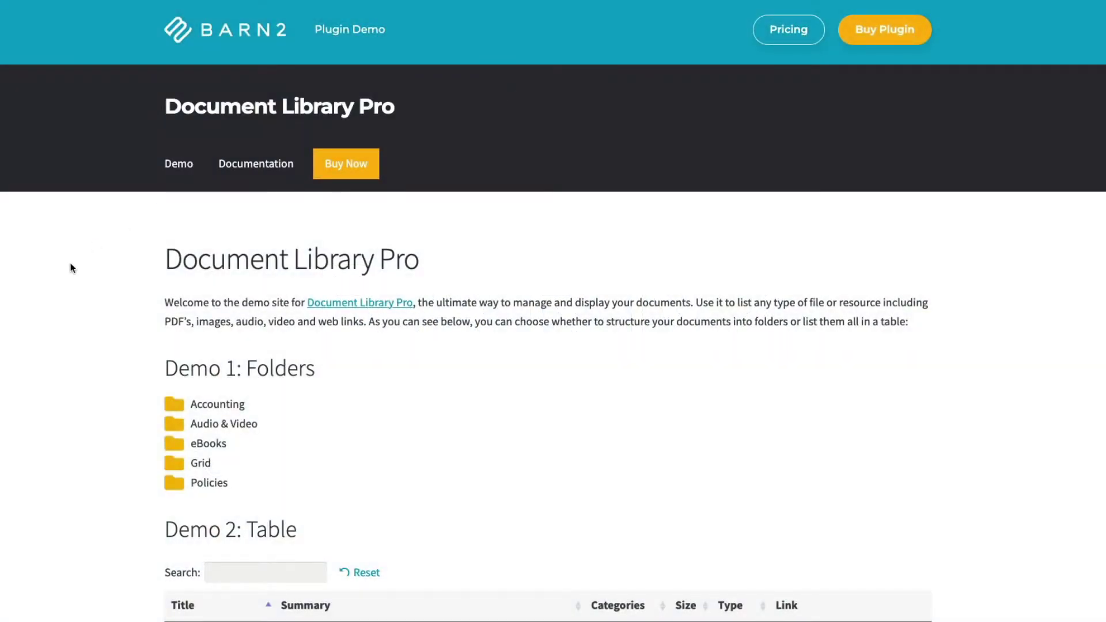
Tick both Diversity Policy rows in the Demo 2 table for bulk download.
scroll(68, 260, down, 1)
scroll(68, 261, down, 5)
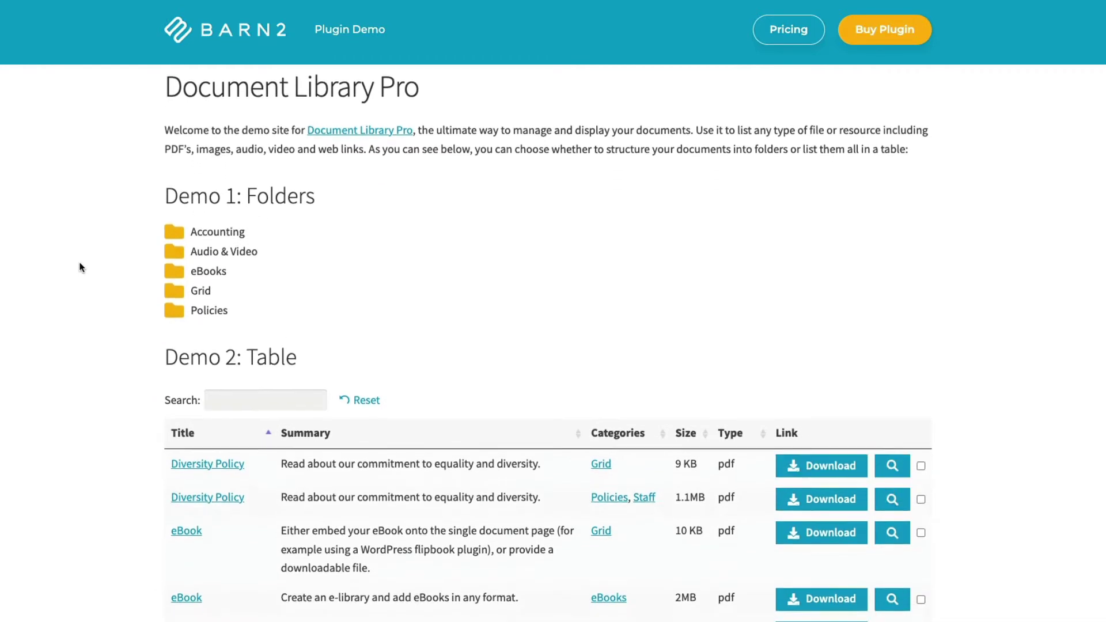
scroll(77, 266, down, 5)
scroll(82, 268, down, 2)
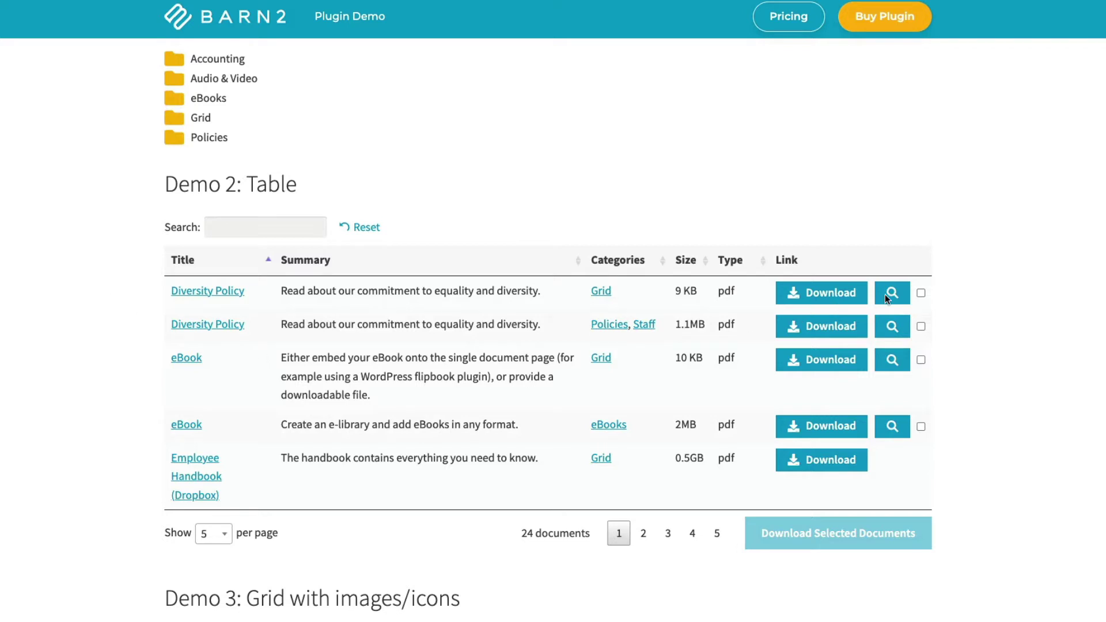
click(921, 294)
click(921, 326)
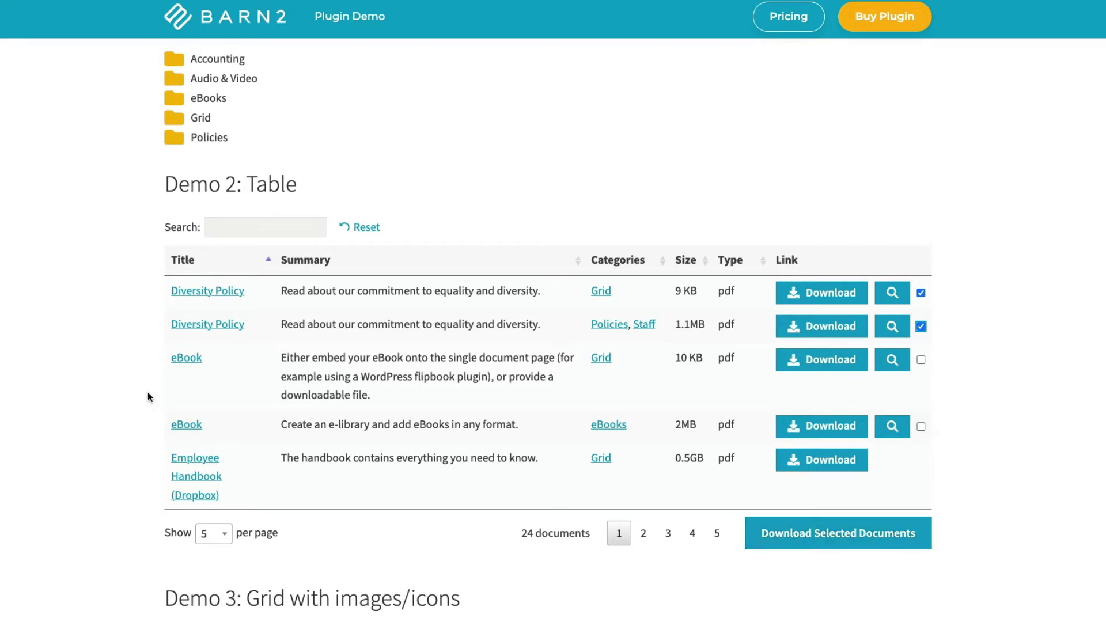
Preview the first Diversity Policy document in the lightbox, then close it.
scroll(143, 388, down, 4)
scroll(145, 392, down, 6)
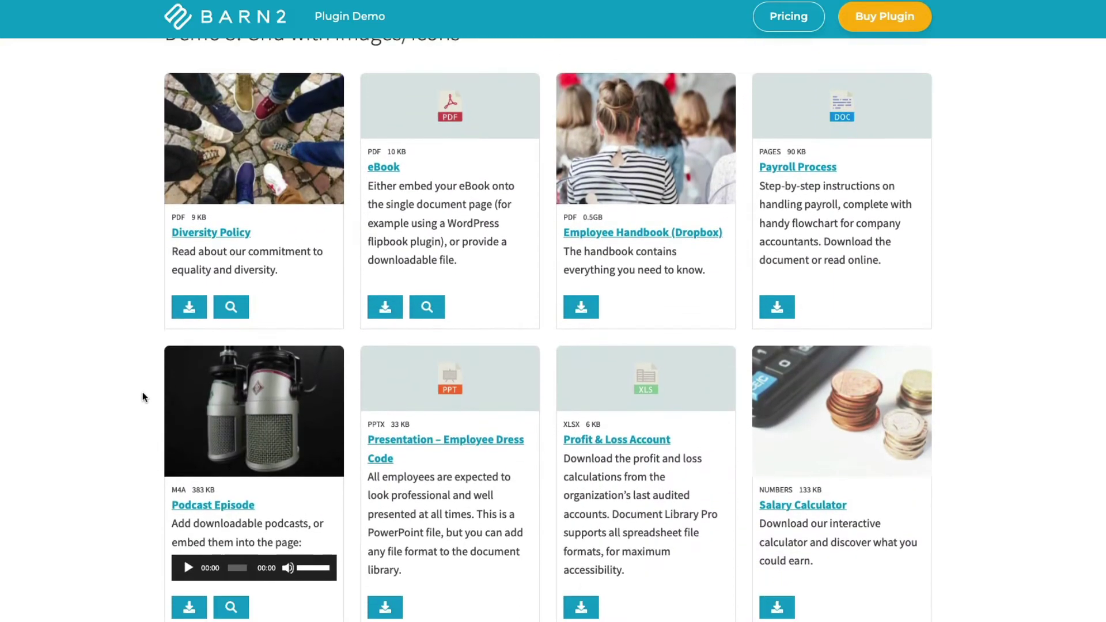
scroll(144, 395, up, 6)
scroll(143, 392, up, 3)
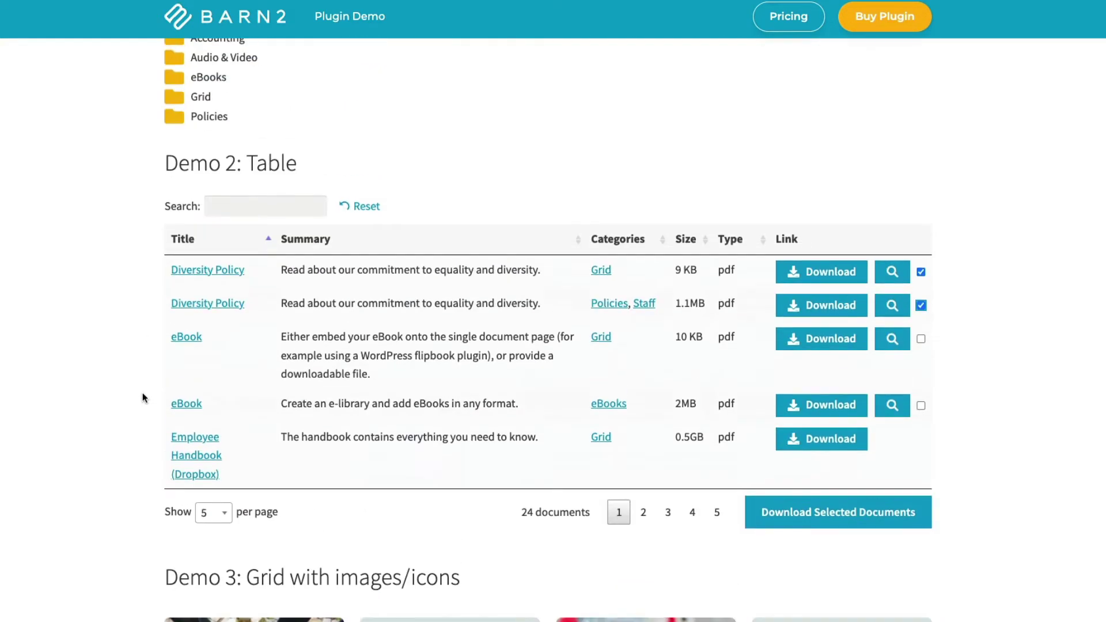
click(893, 272)
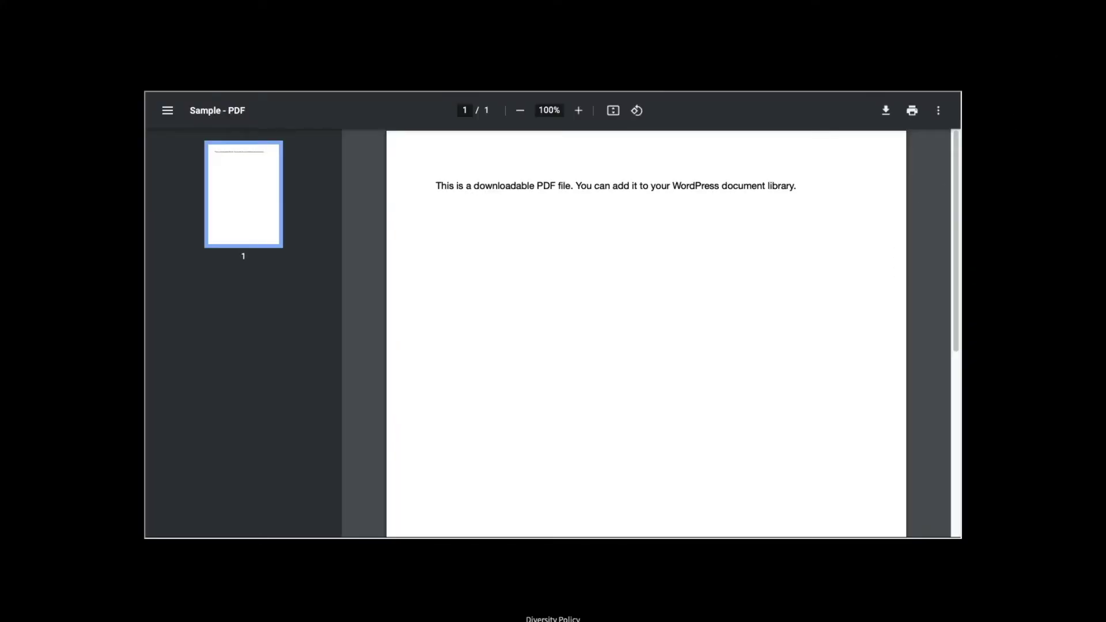
key(Escape)
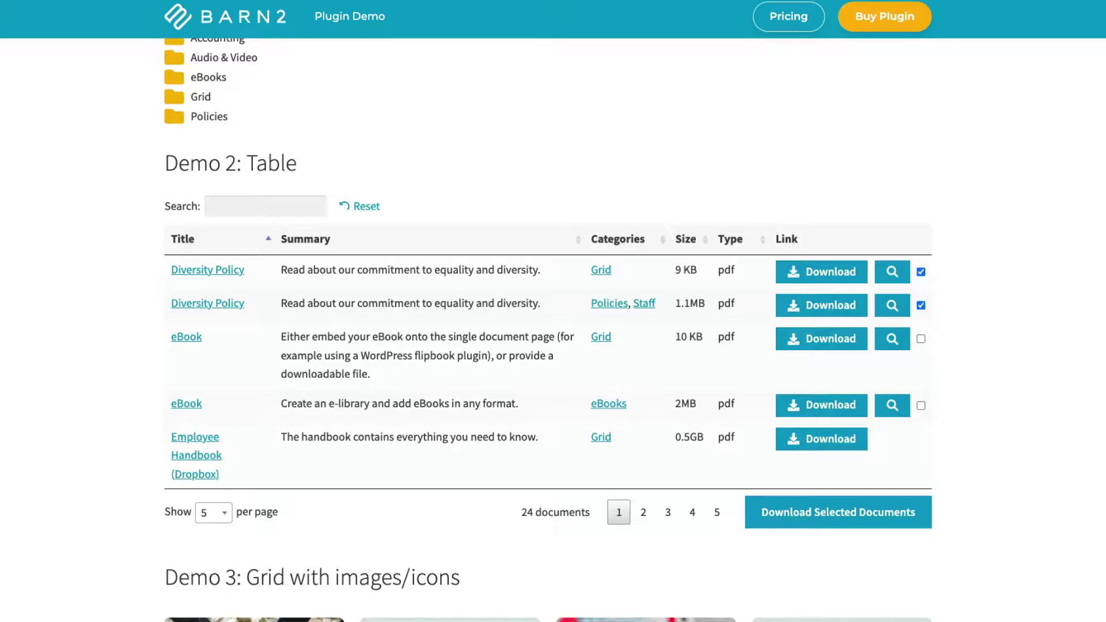
Search the table for 'policy', then reset it to list all 24 documents.
click(236, 207)
text(policy)
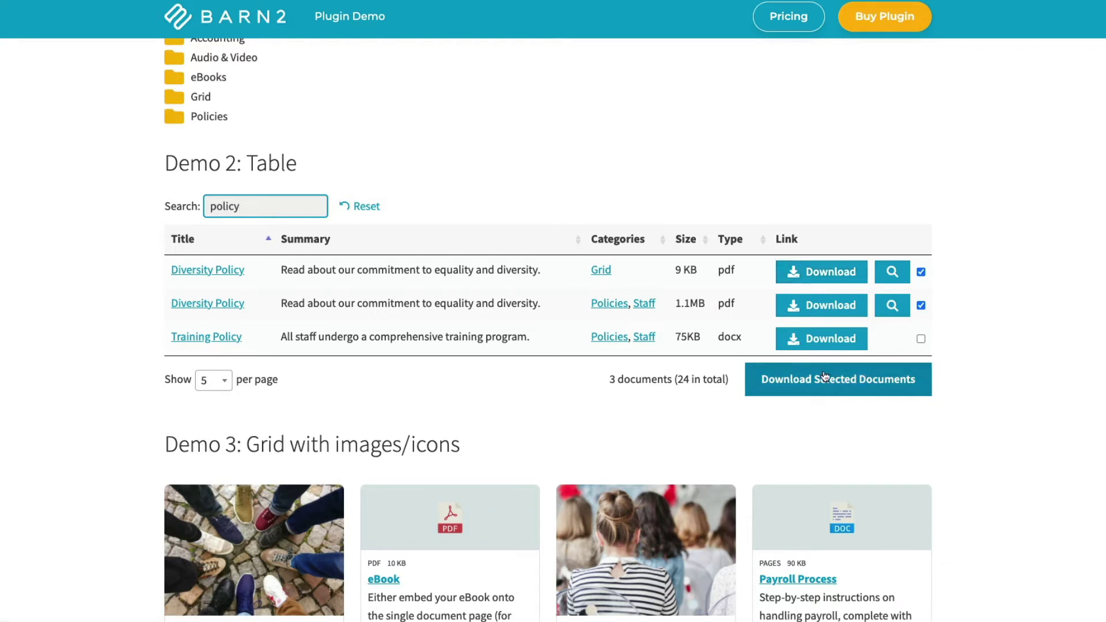
click(374, 209)
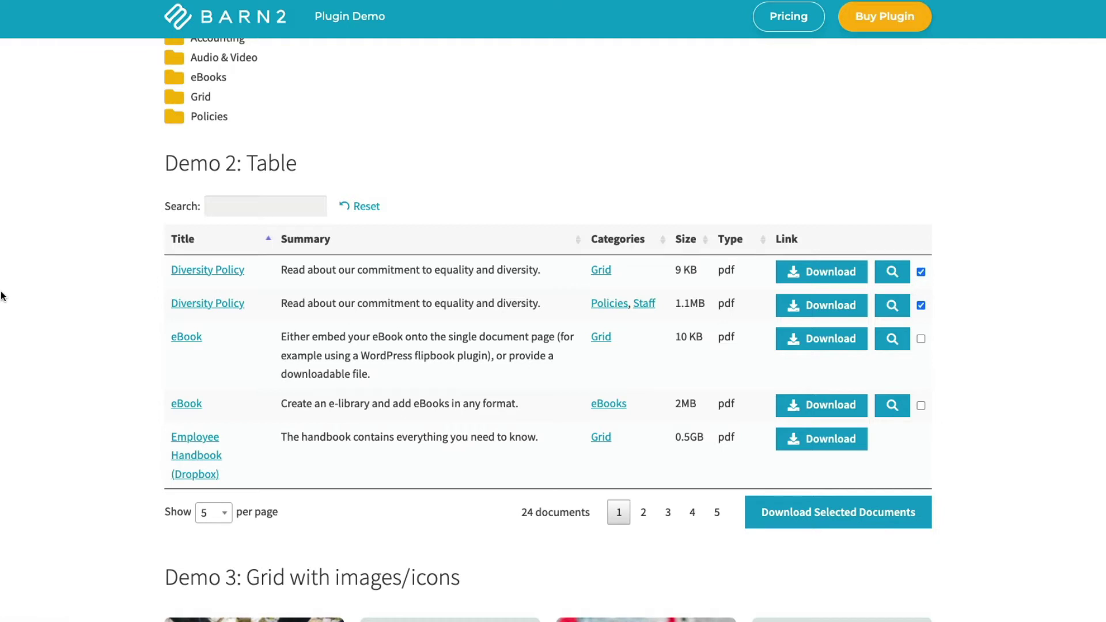
Play and pause the Podcast Episode audio in the Demo 3 grid, then download its .m4a file.
scroll(2, 298, down, 1)
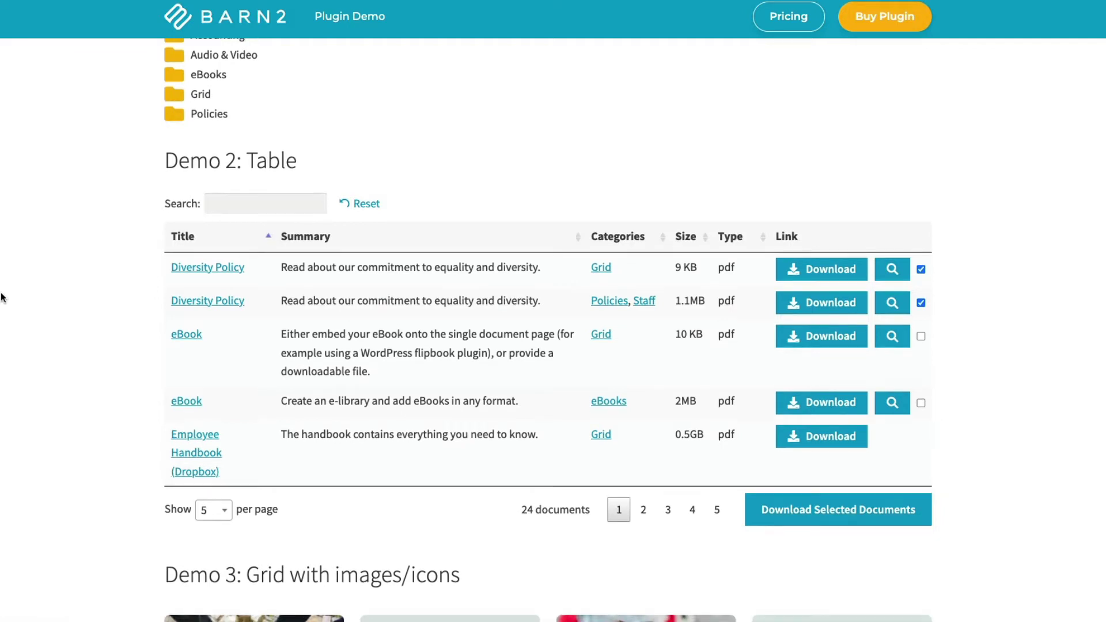
scroll(2, 298, down, 7)
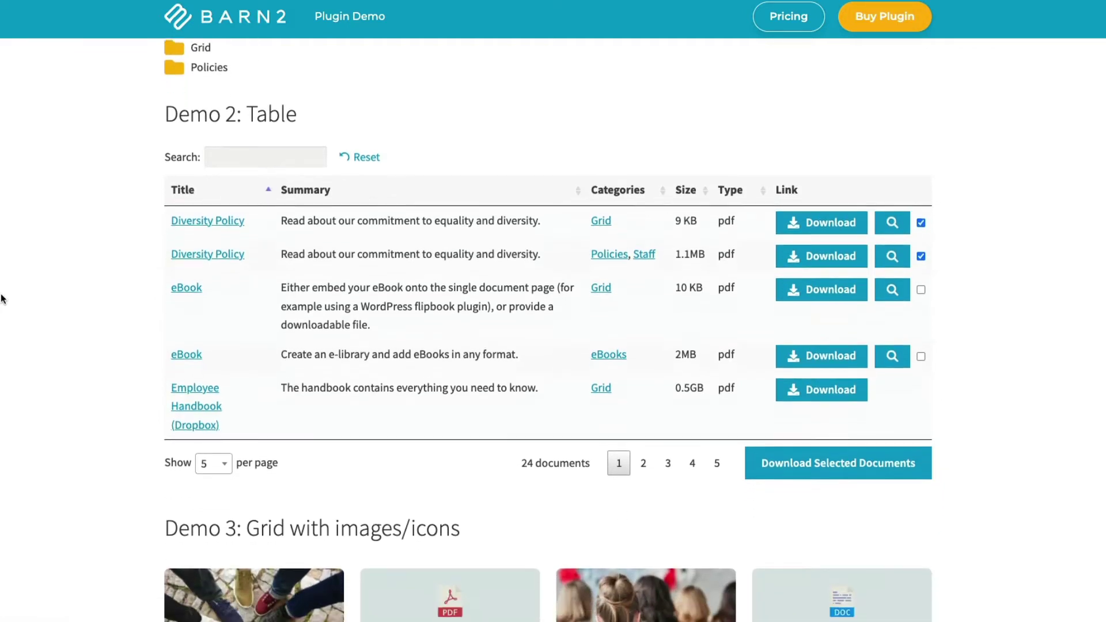
scroll(2, 298, down, 6)
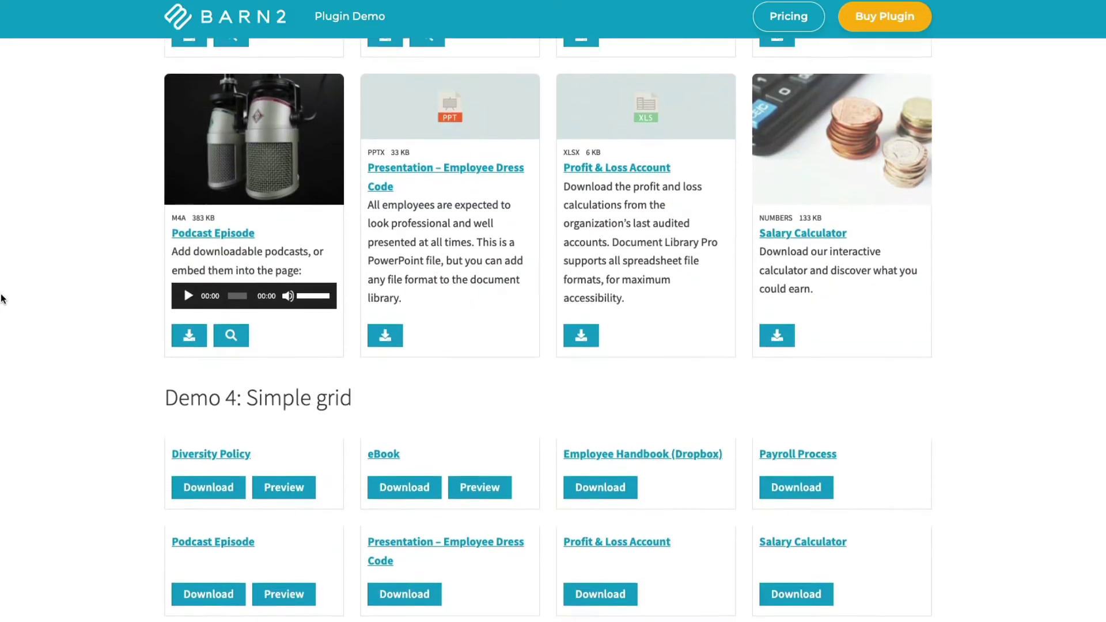
click(188, 287)
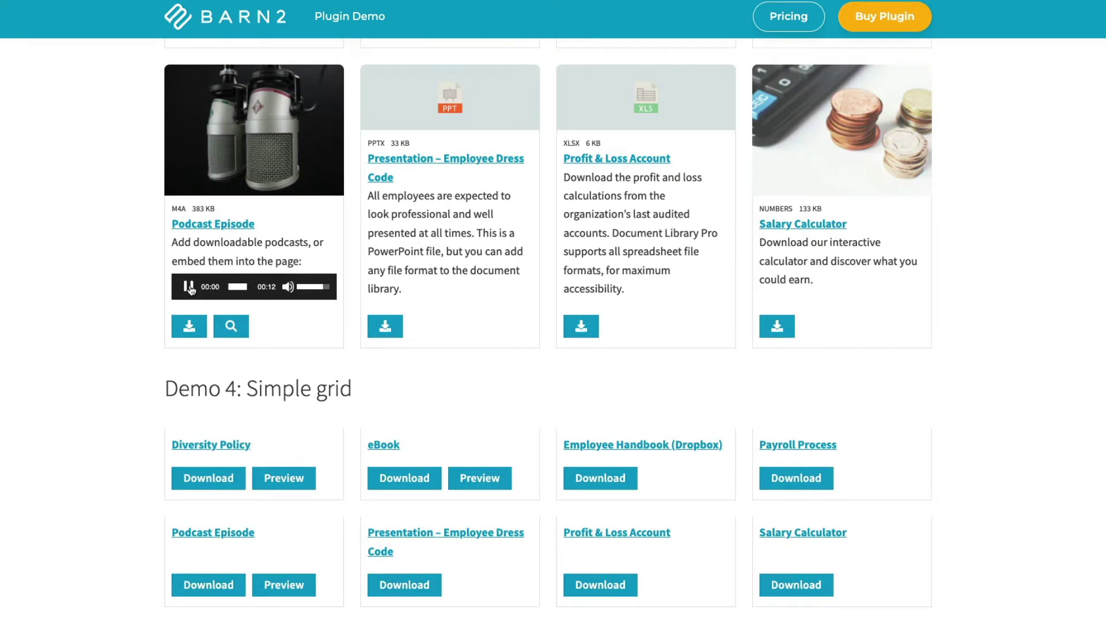
click(189, 287)
click(194, 328)
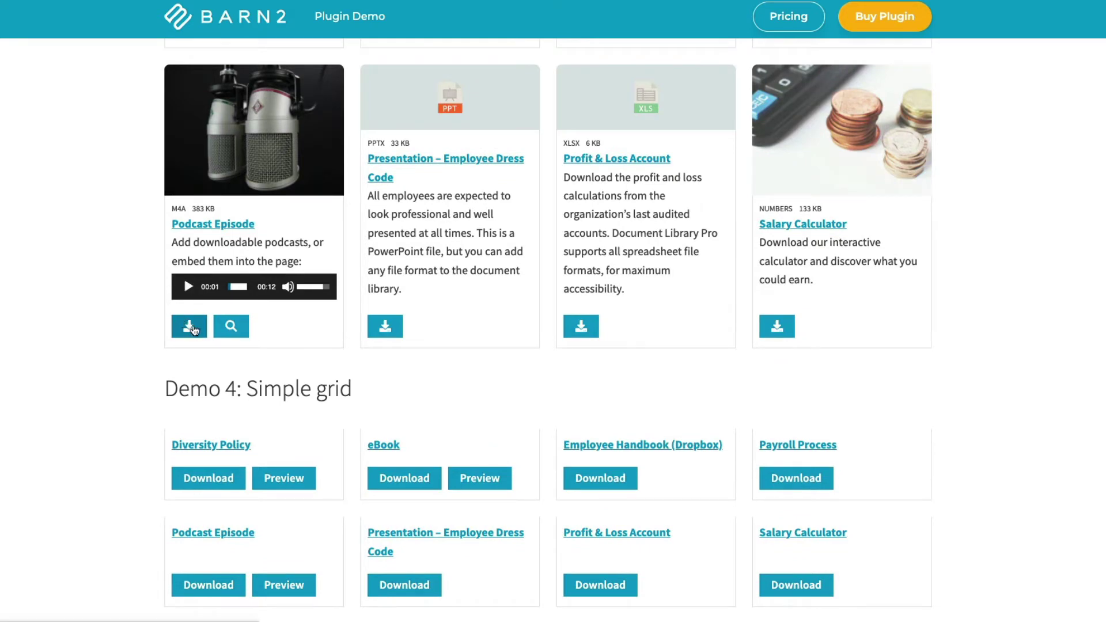
scroll(193, 327, up, 13)
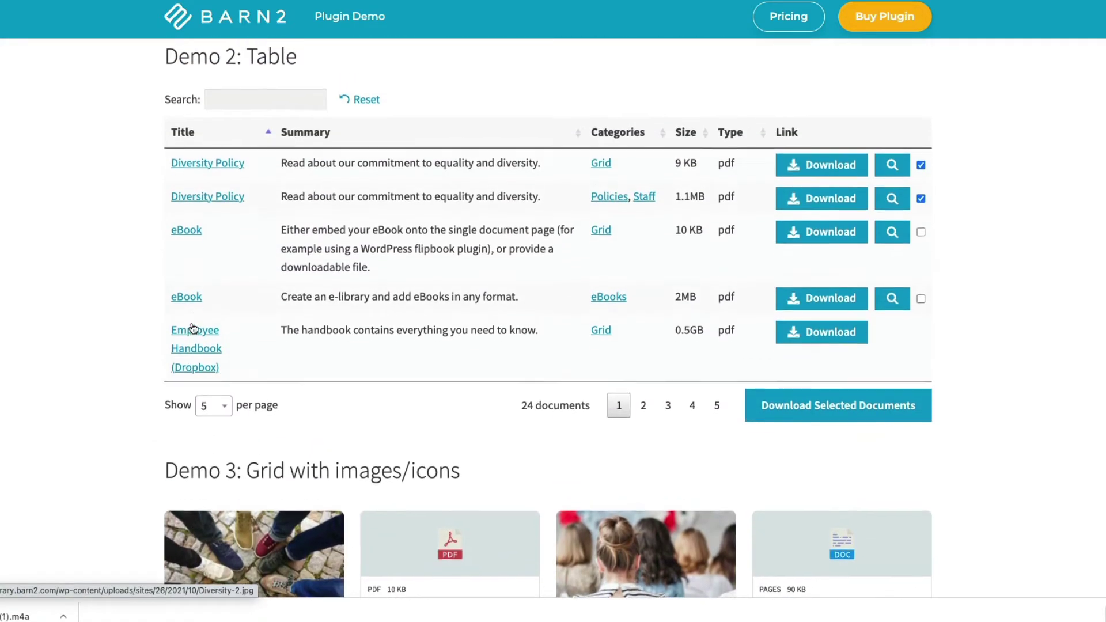
Expand the Accounting folder, list its Processes subfolder documents, then collapse Accounting.
scroll(193, 328, up, 3)
scroll(192, 327, up, 3)
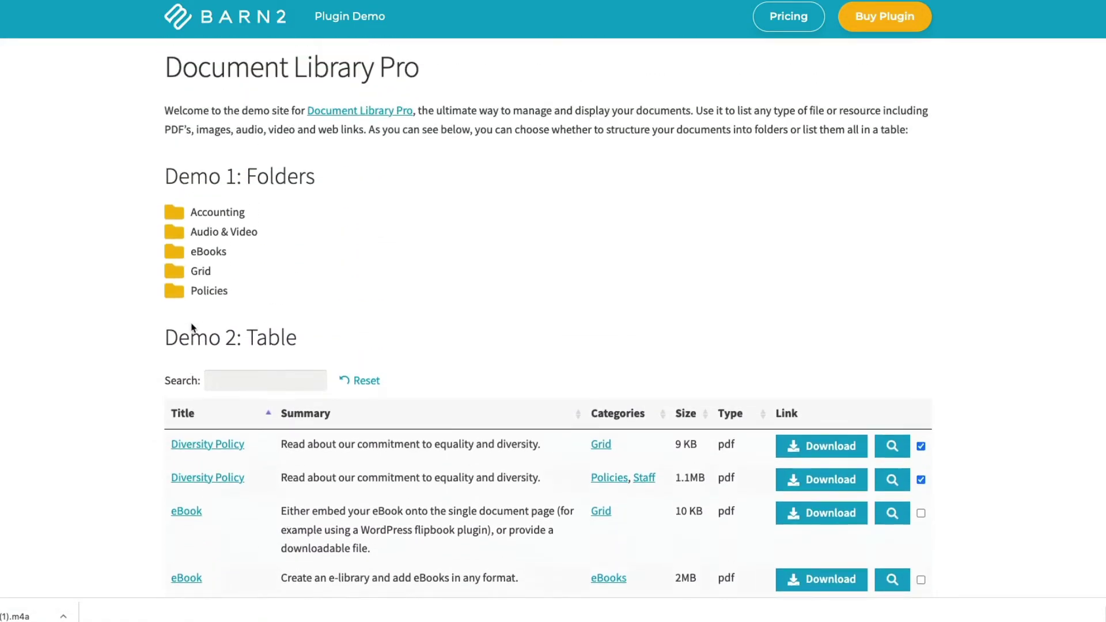
click(176, 218)
click(182, 231)
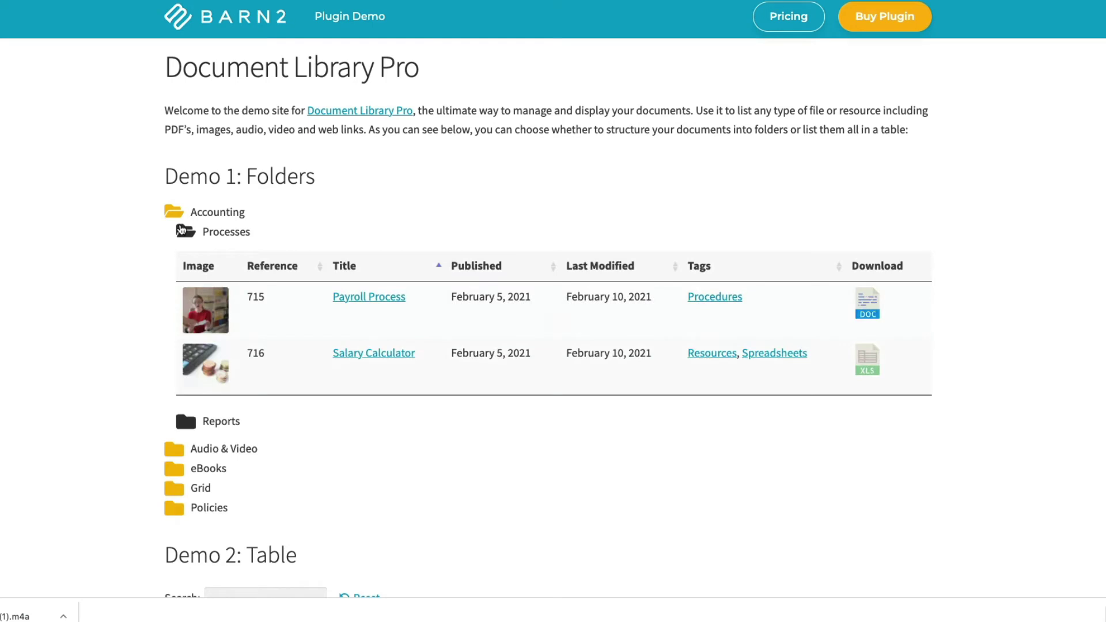
click(177, 216)
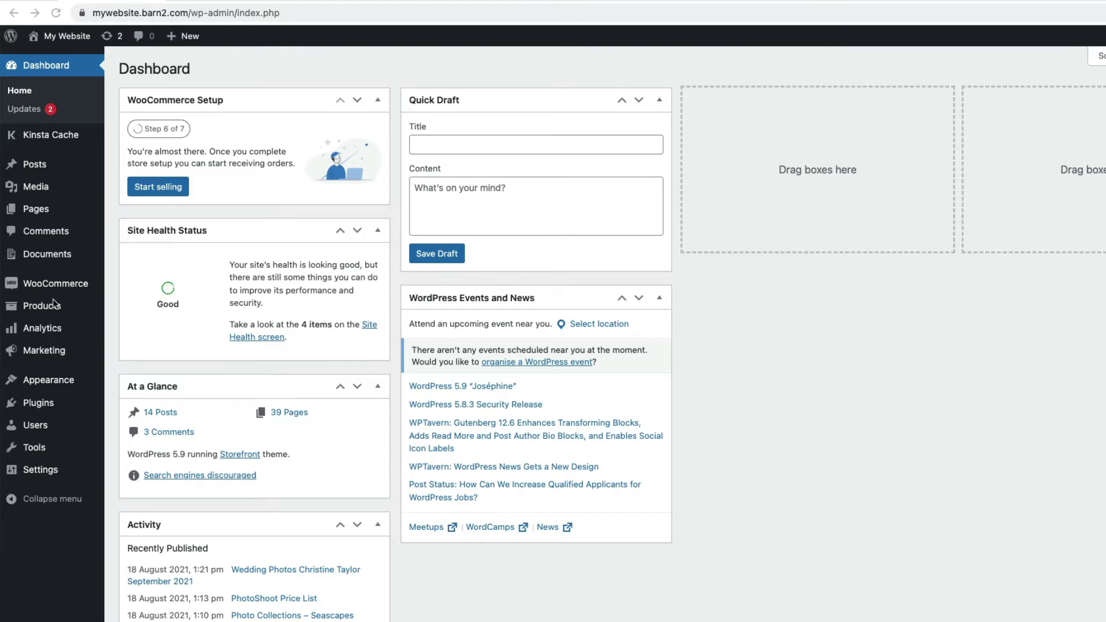
Visit Add New and Upload Plugin, then view Installed Plugins with Document Library Pro 1.4.2 active.
mouse_move(46, 404)
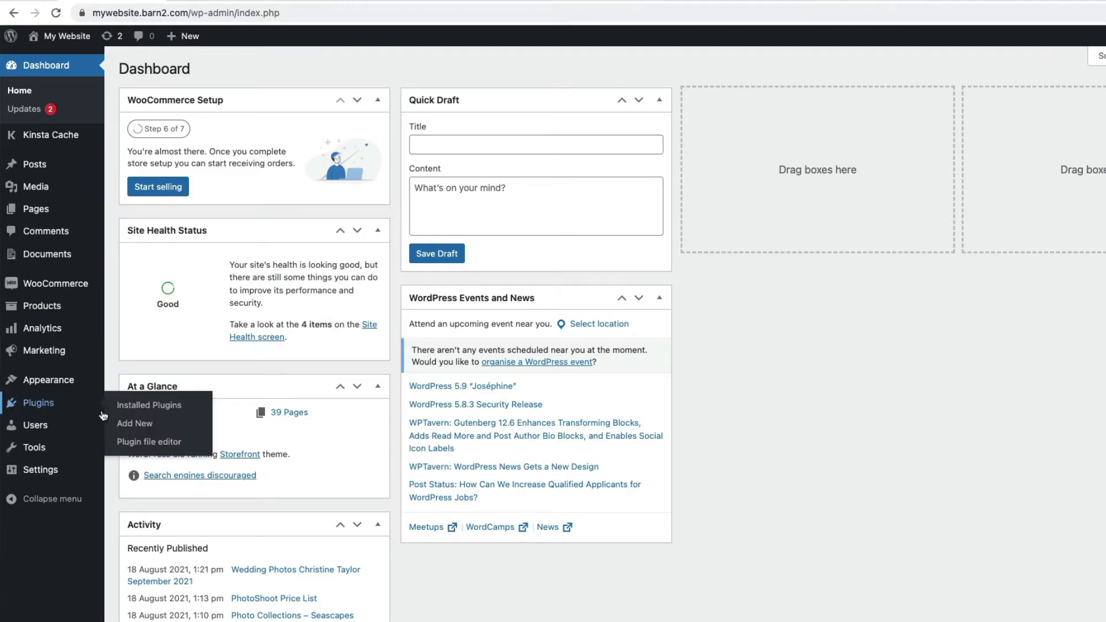
click(138, 426)
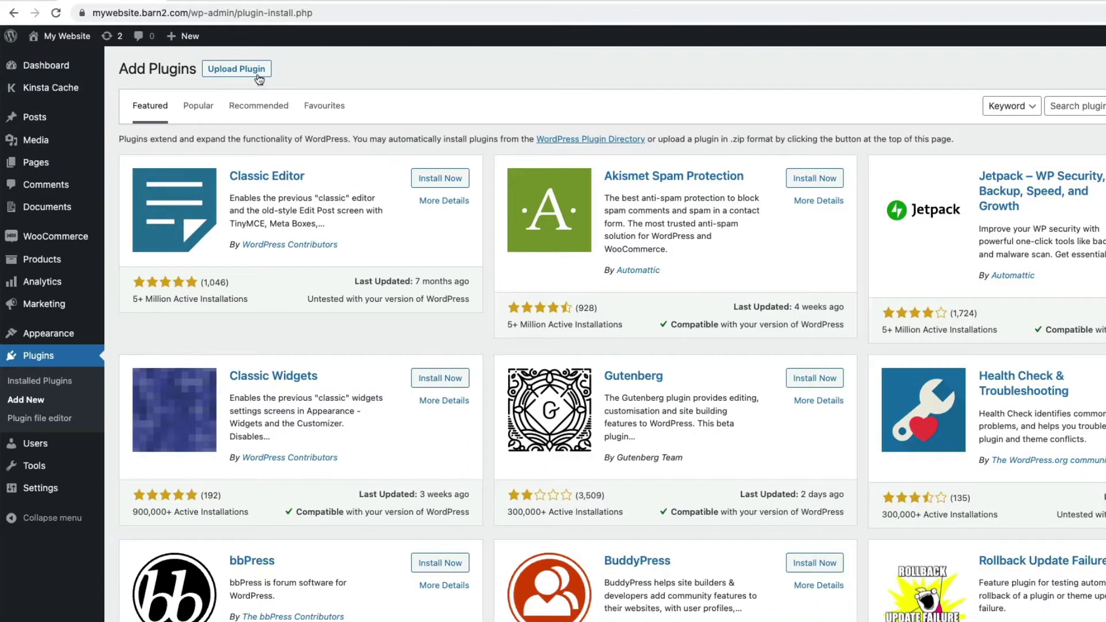
click(236, 69)
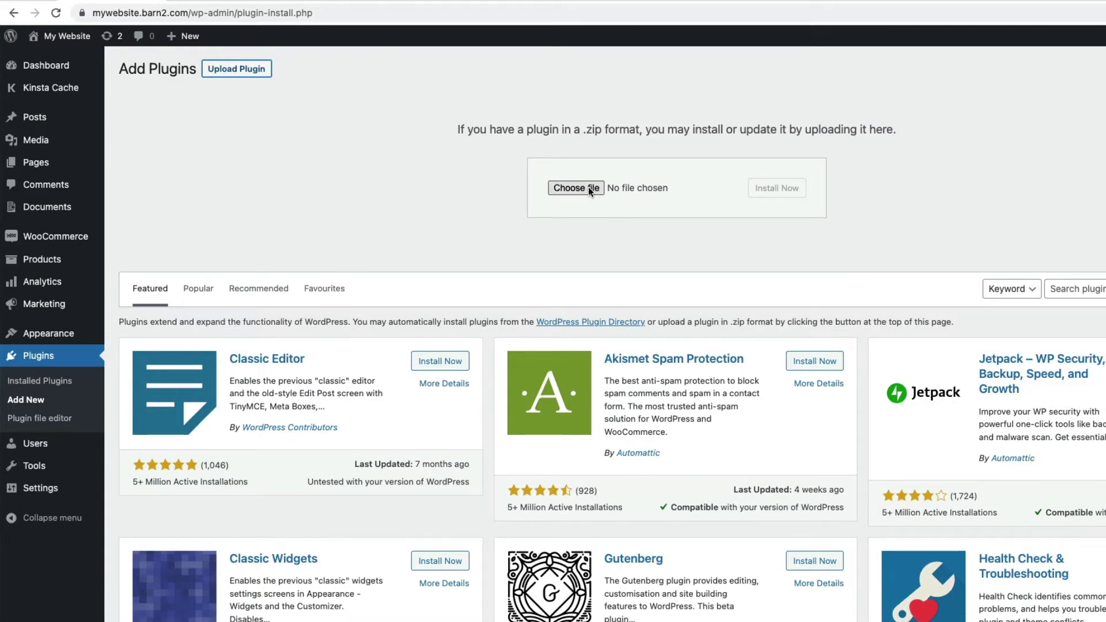
click(37, 357)
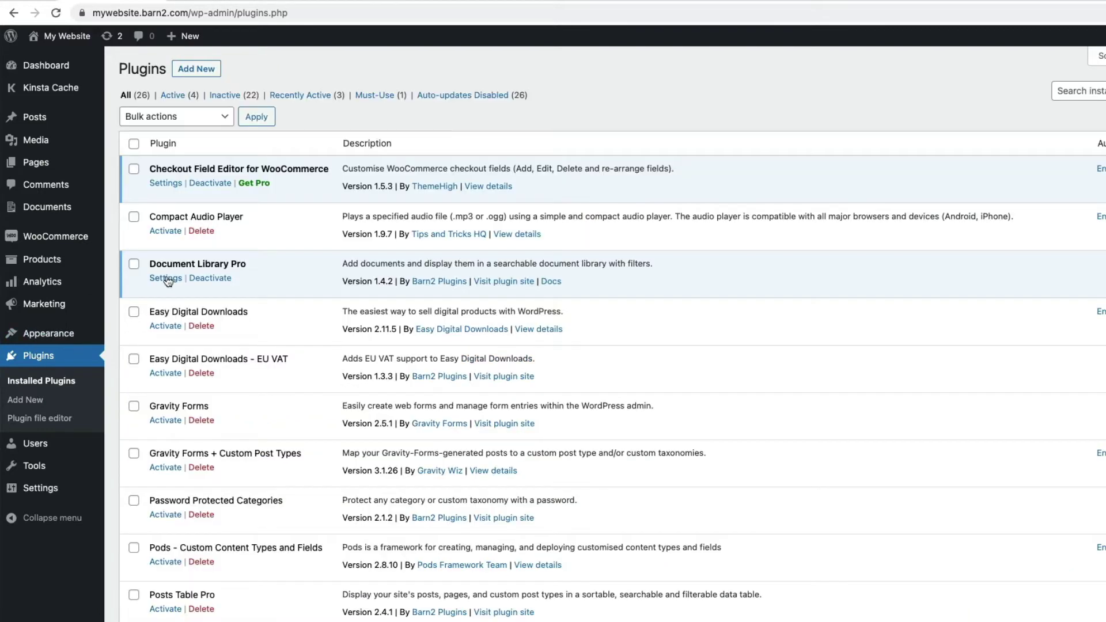
Open Document Library Pro Settings and toggle the Comments document field on and back off.
click(167, 279)
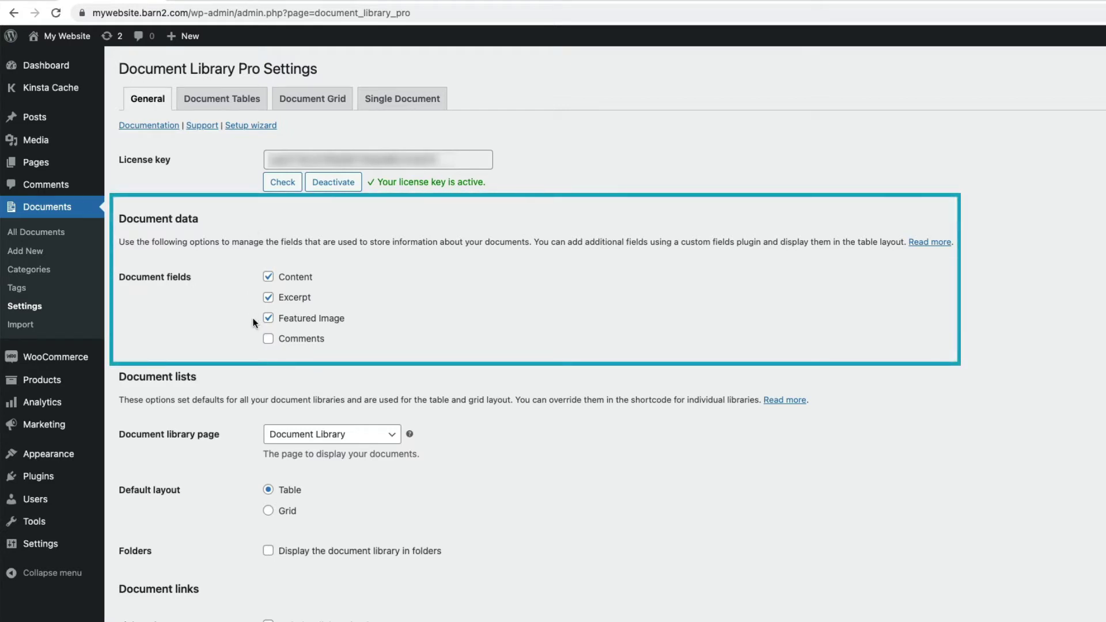
click(268, 340)
click(269, 340)
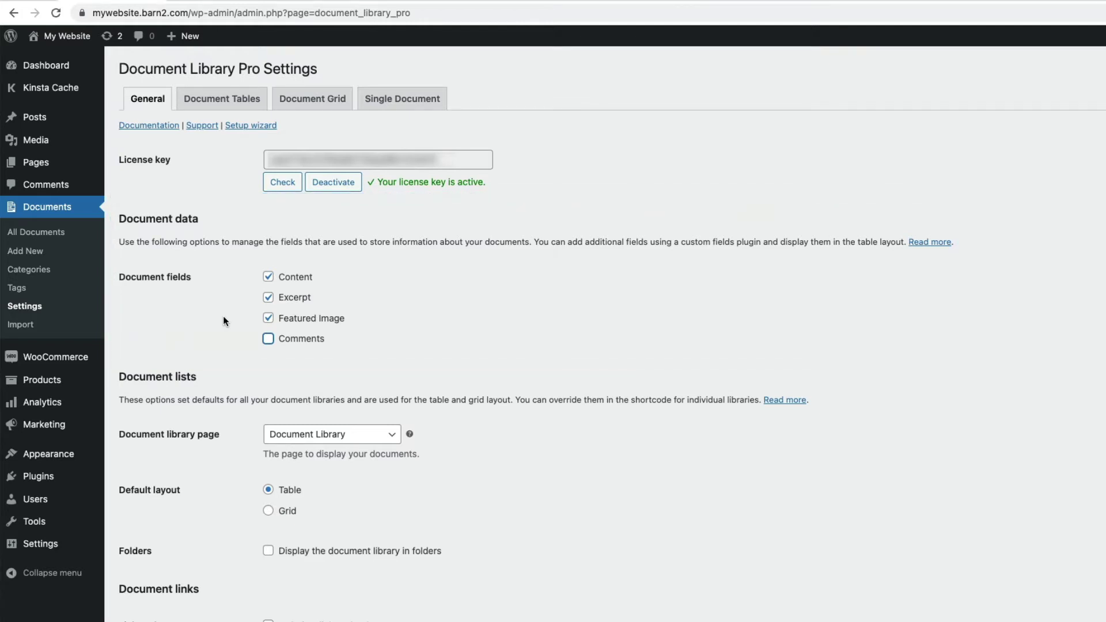
scroll(224, 304, down, 3)
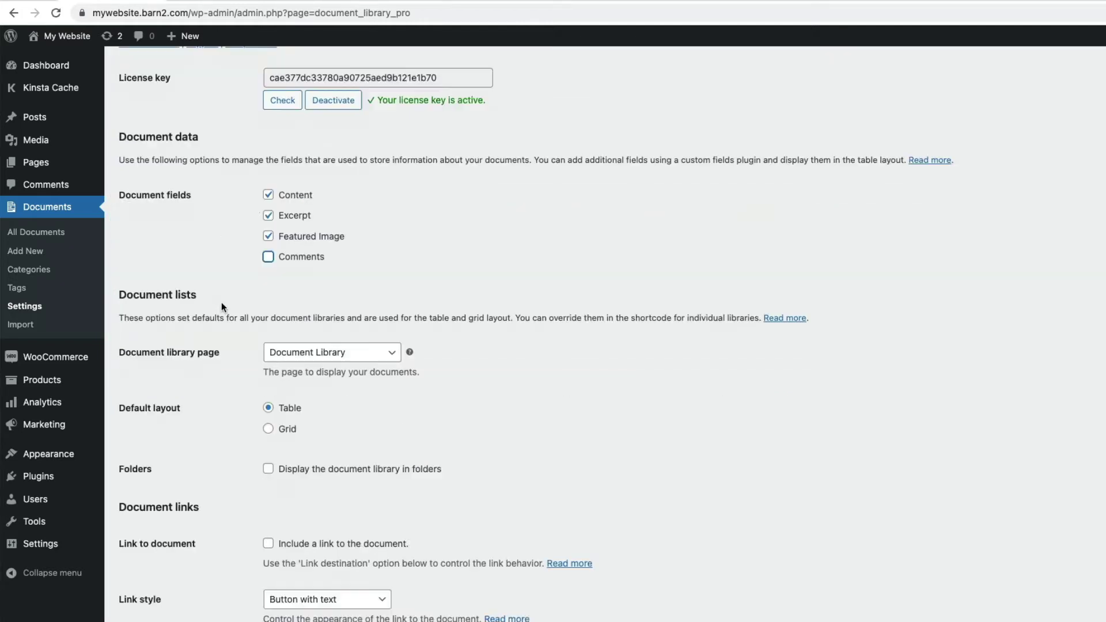
click(346, 285)
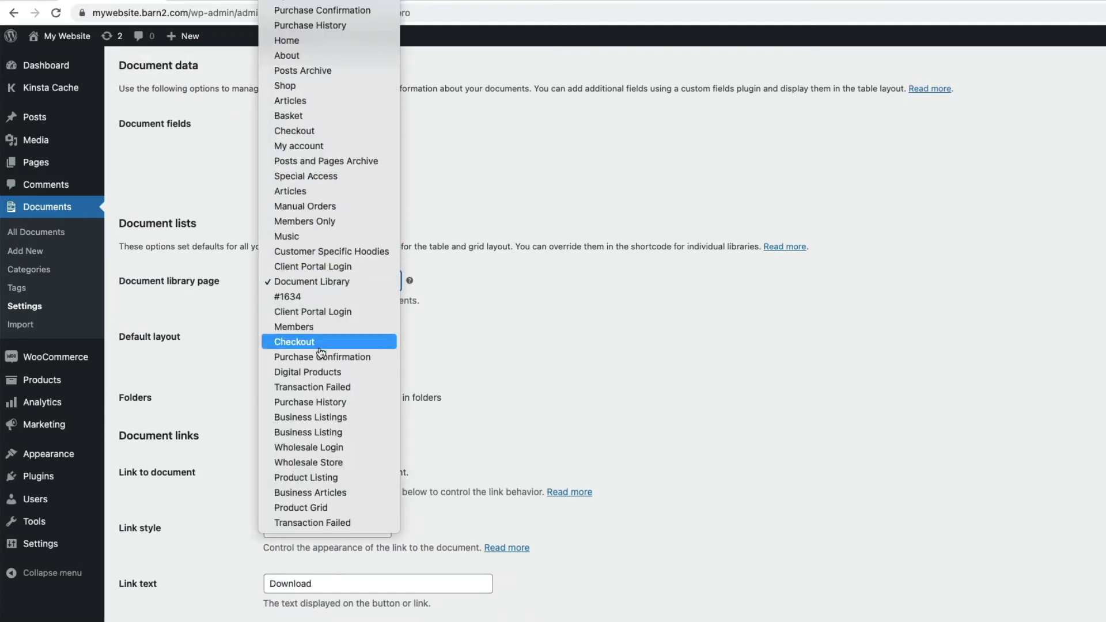
click(314, 282)
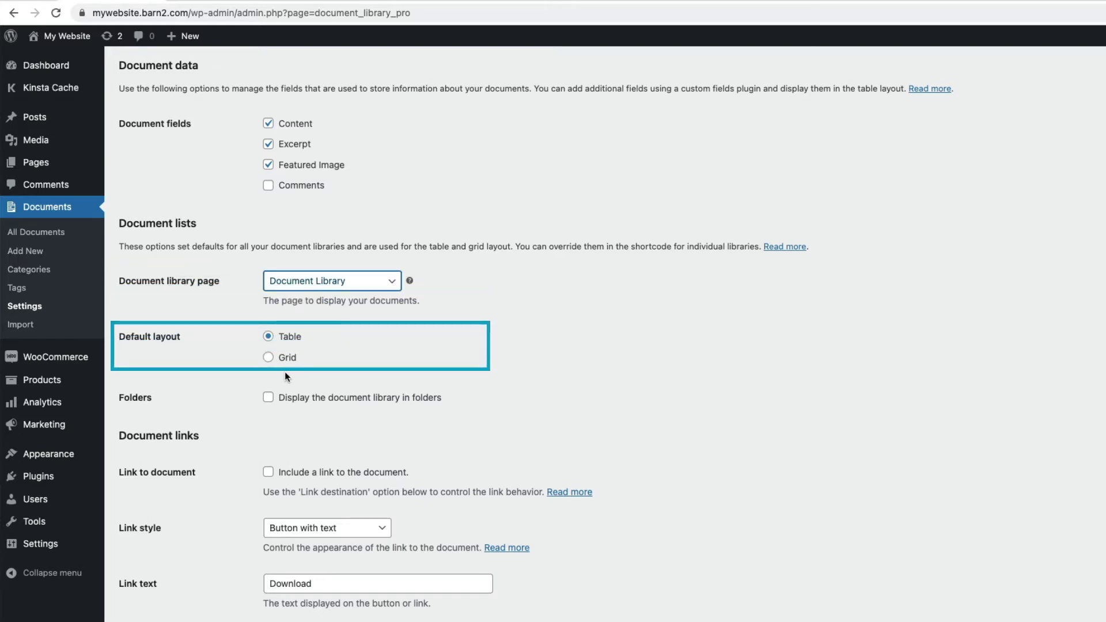
click(269, 359)
click(269, 337)
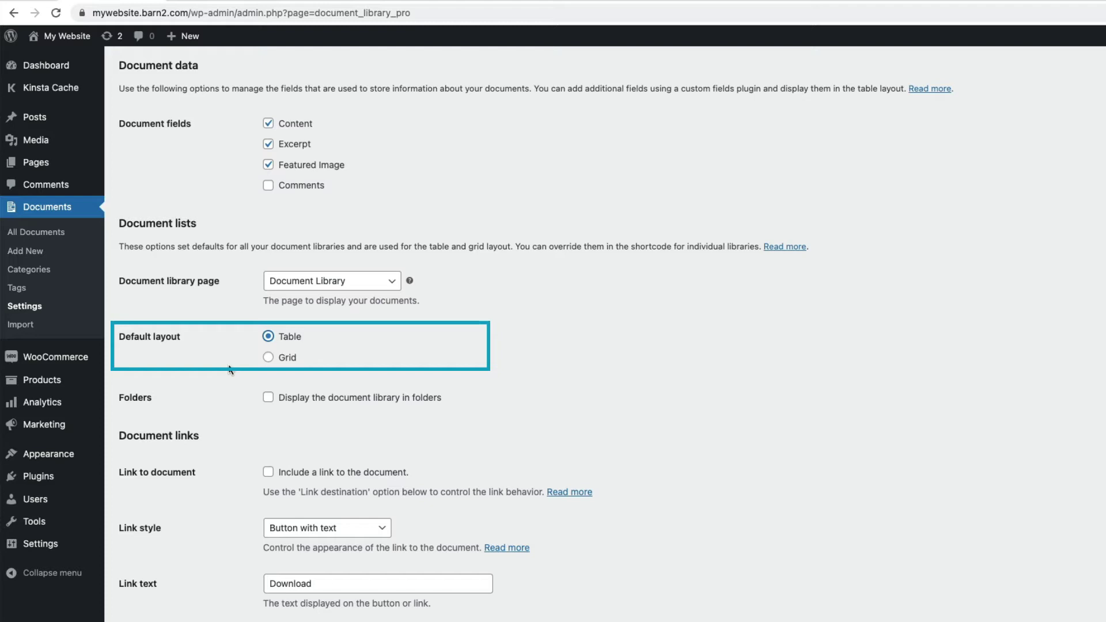
Display the library in folders and include document links as Button with text, clickable fields all.
click(269, 398)
scroll(250, 400, down, 3)
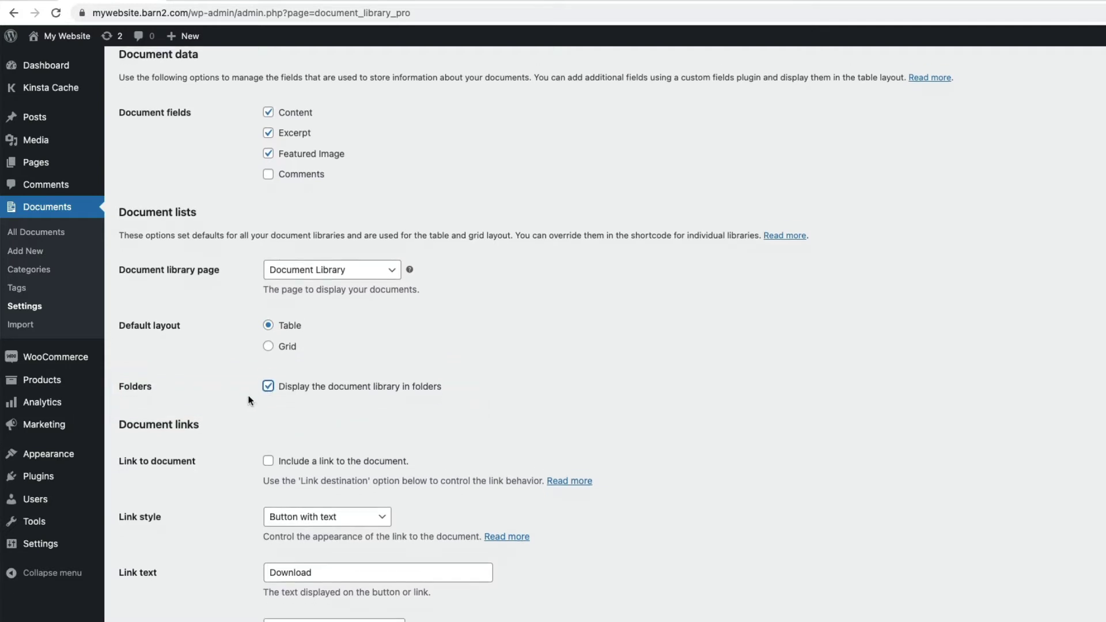
scroll(250, 391, down, 2)
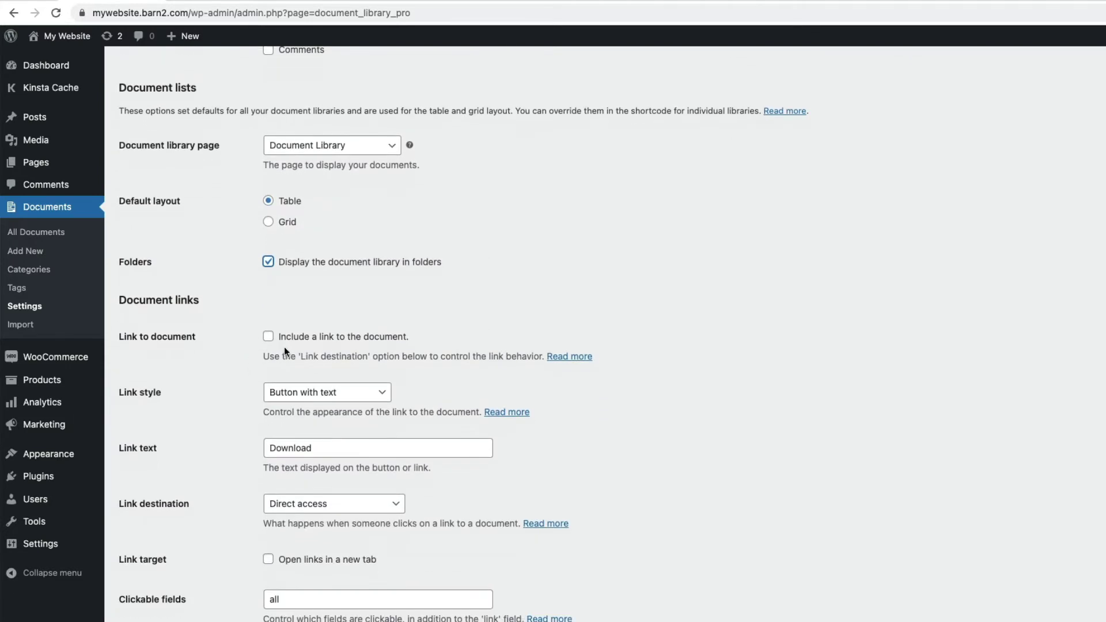
click(269, 337)
click(307, 398)
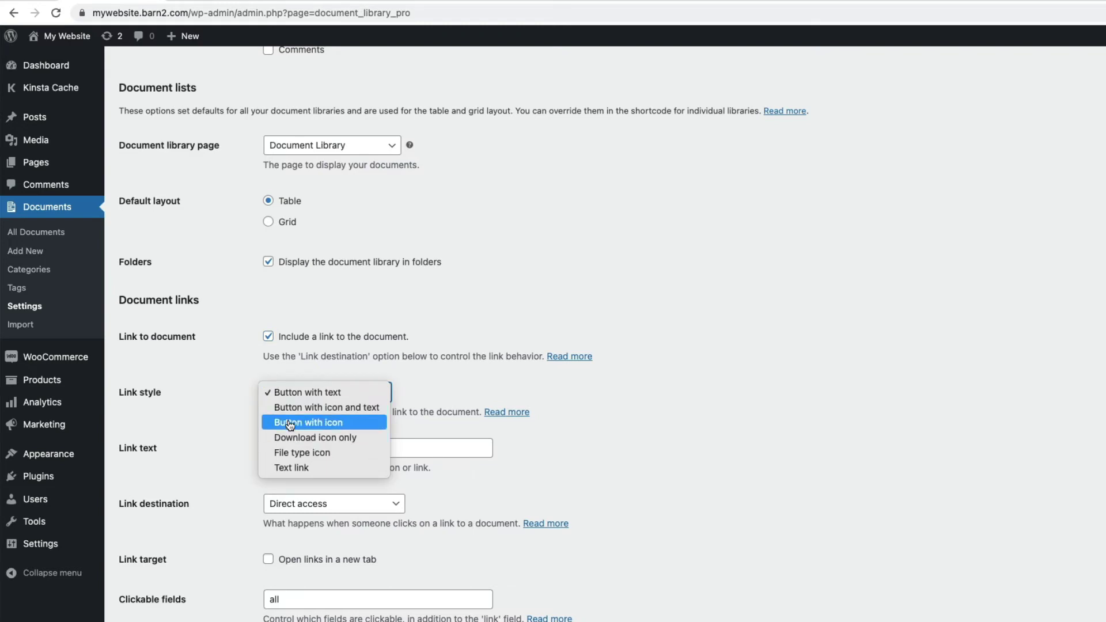
click(228, 412)
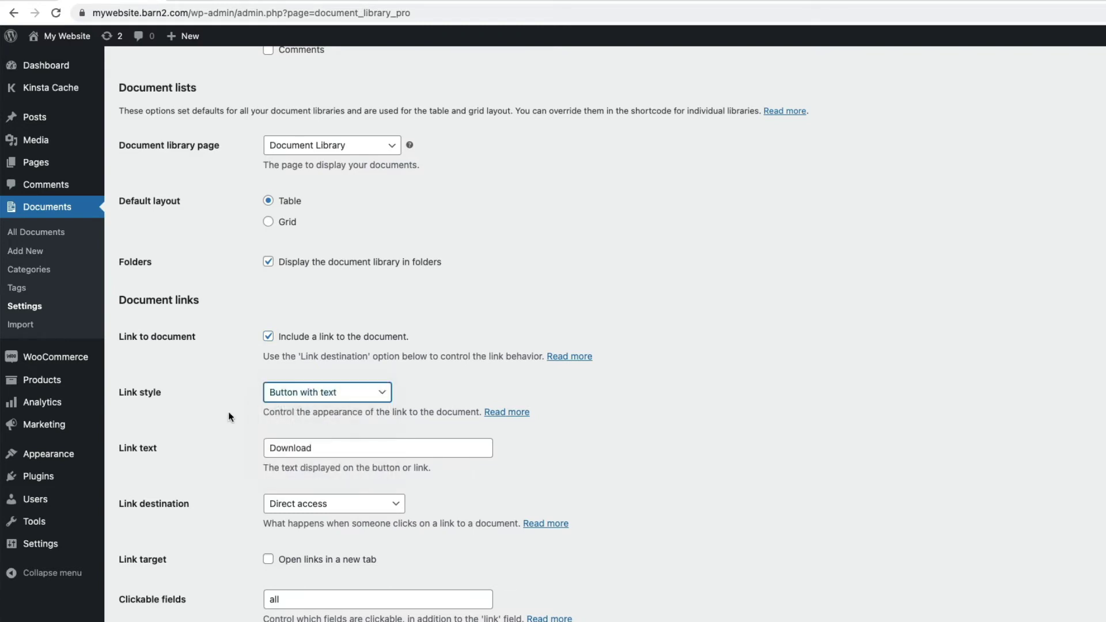
scroll(236, 412, down, 3)
scroll(245, 411, down, 1)
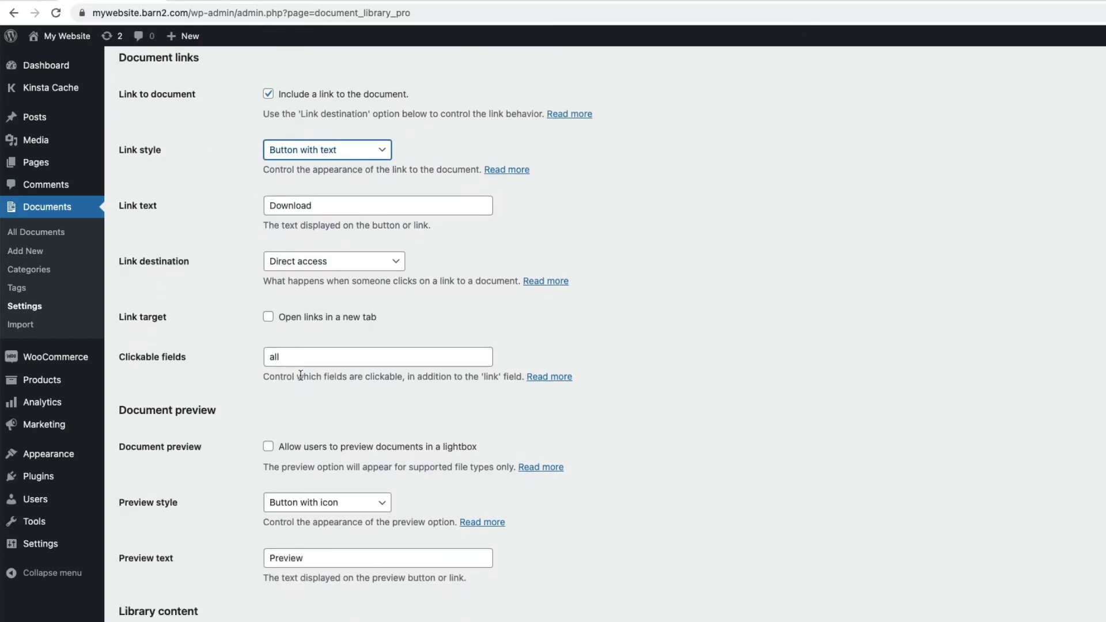
drag(295, 360, 269, 361)
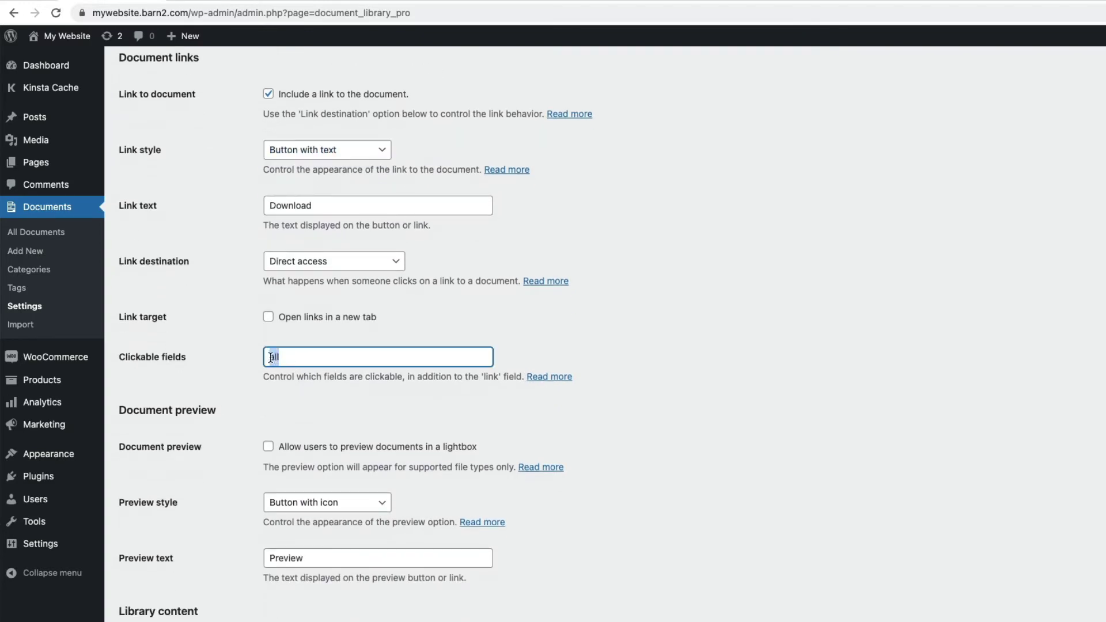
click(223, 360)
Allow lightbox document previews using the Button with icon preview style.
scroll(232, 374, down, 3)
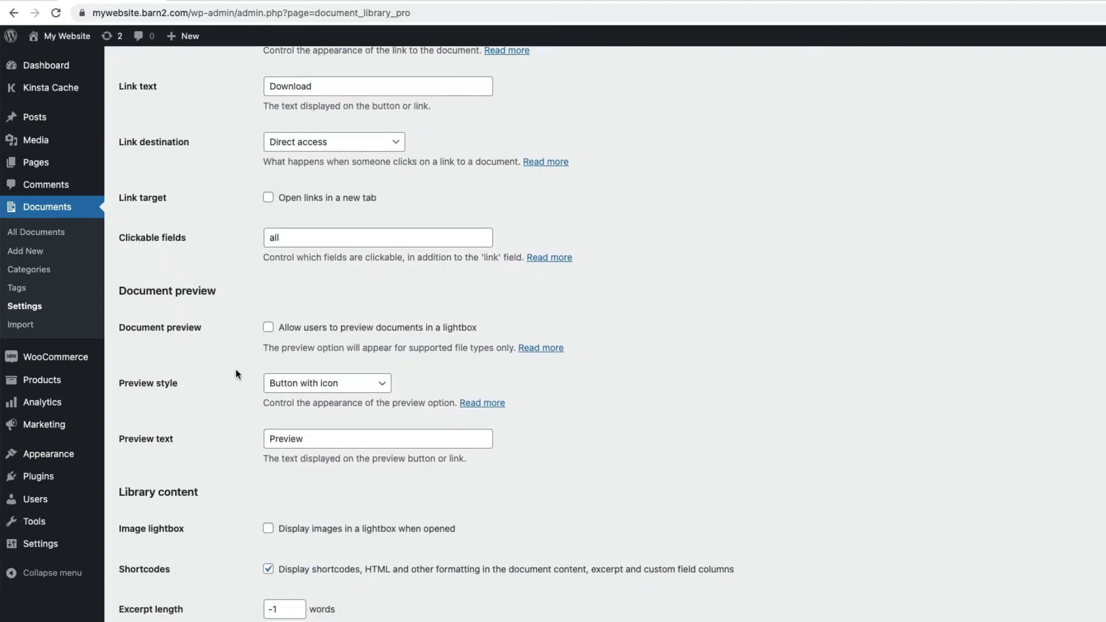
click(268, 286)
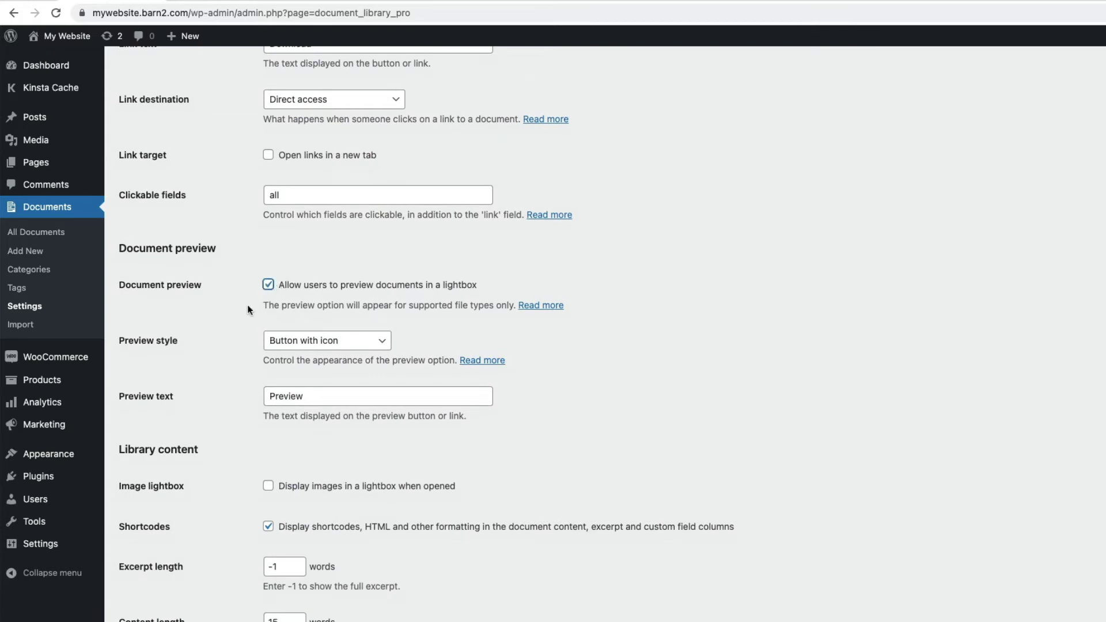
click(326, 340)
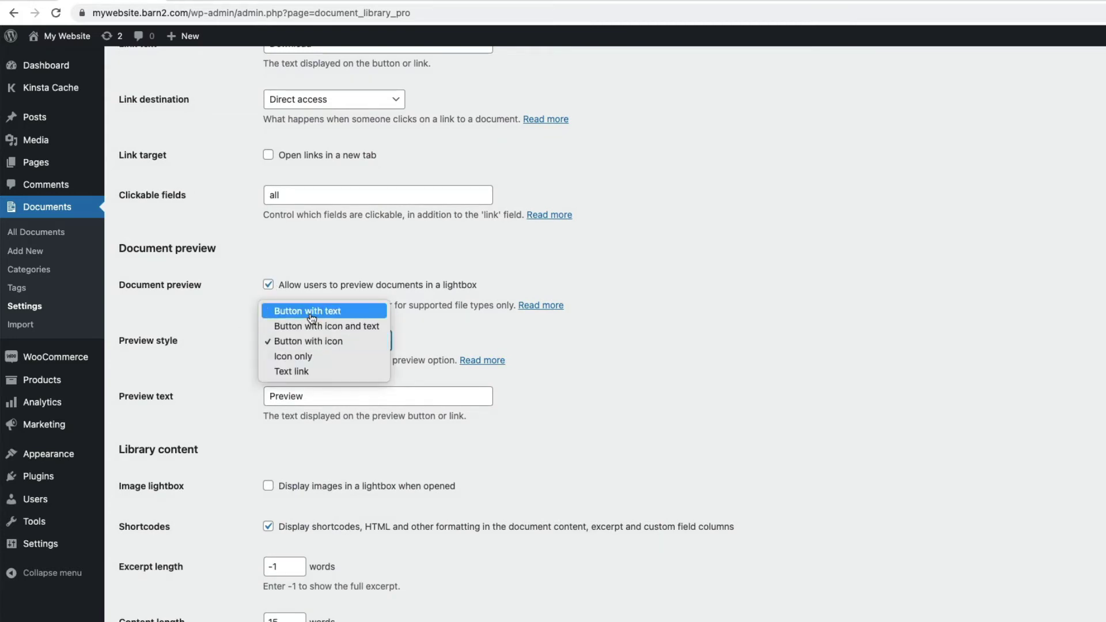
click(246, 334)
scroll(246, 334, down, 4)
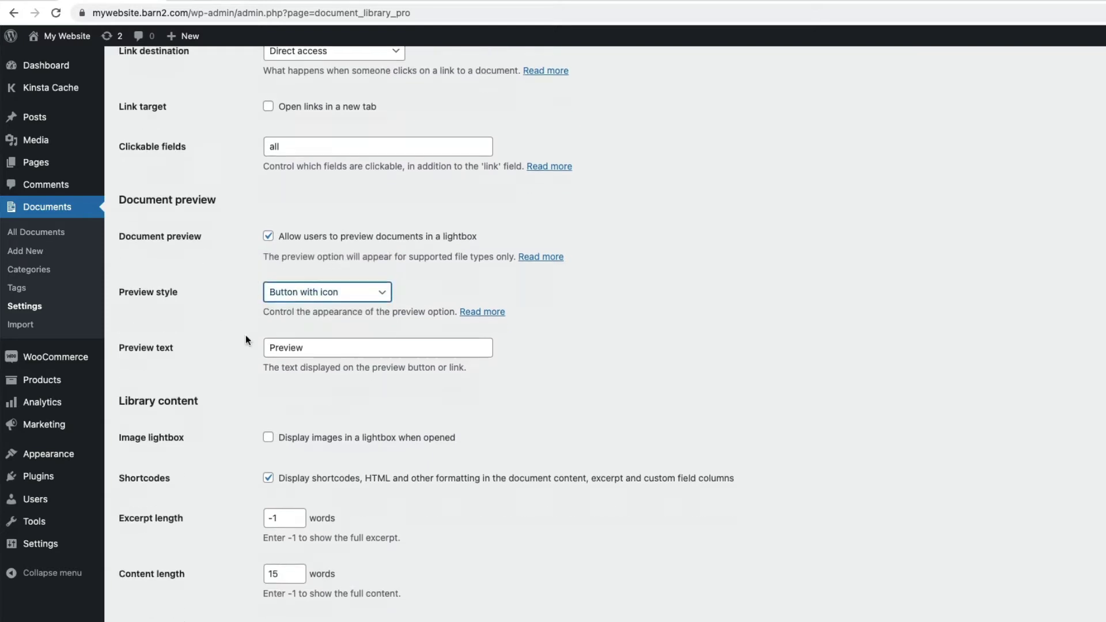
scroll(246, 340, down, 1)
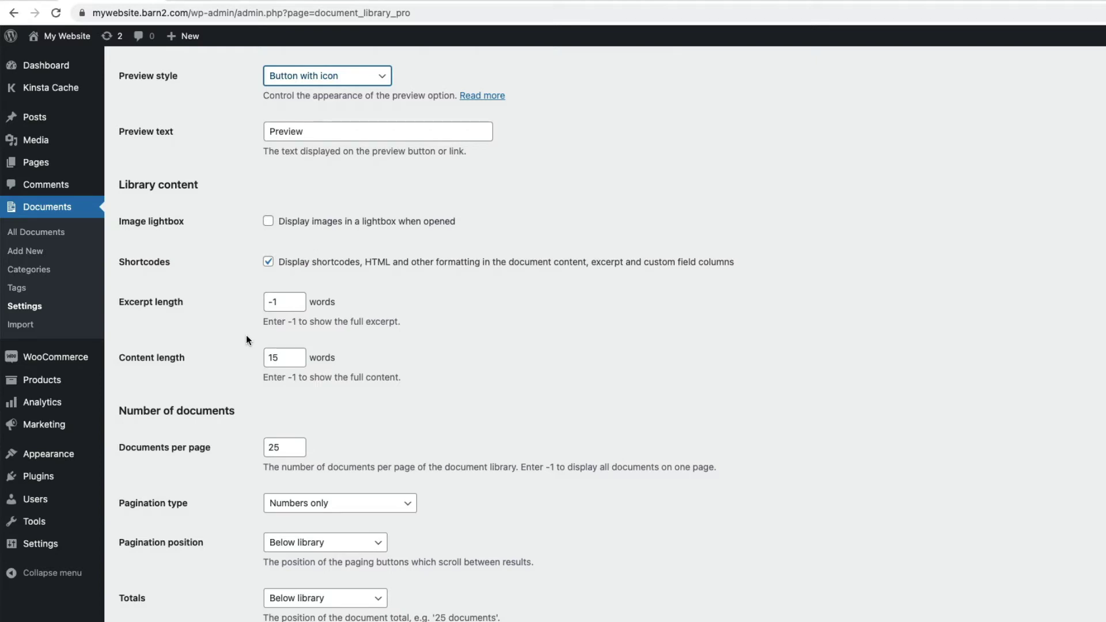
scroll(247, 339, down, 5)
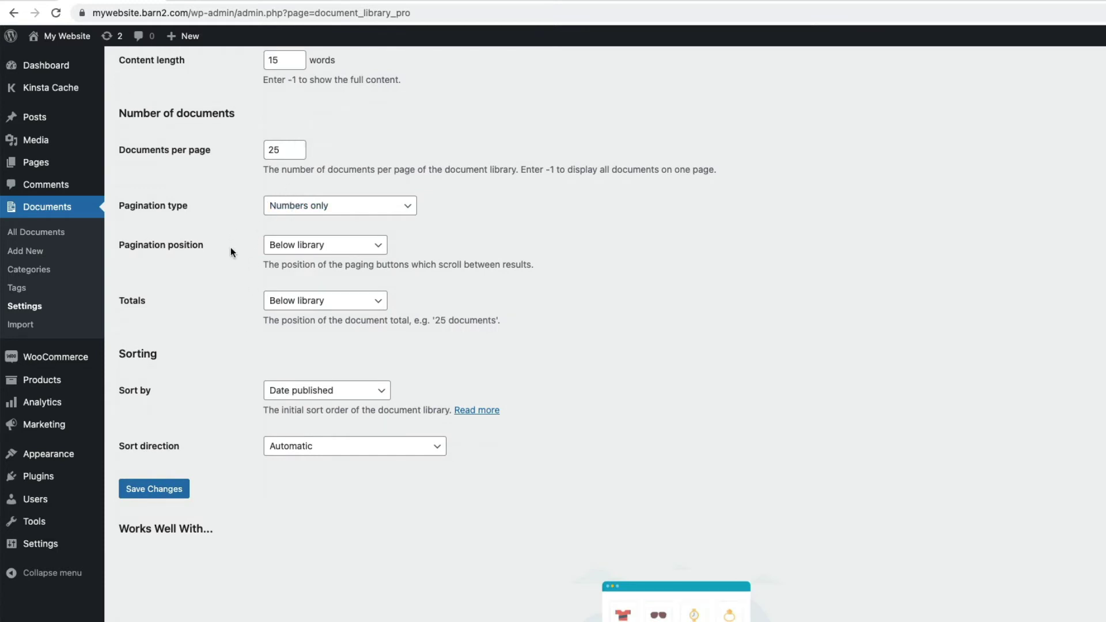
Save the general settings, then keep document access set to Both under Document Tables.
click(162, 490)
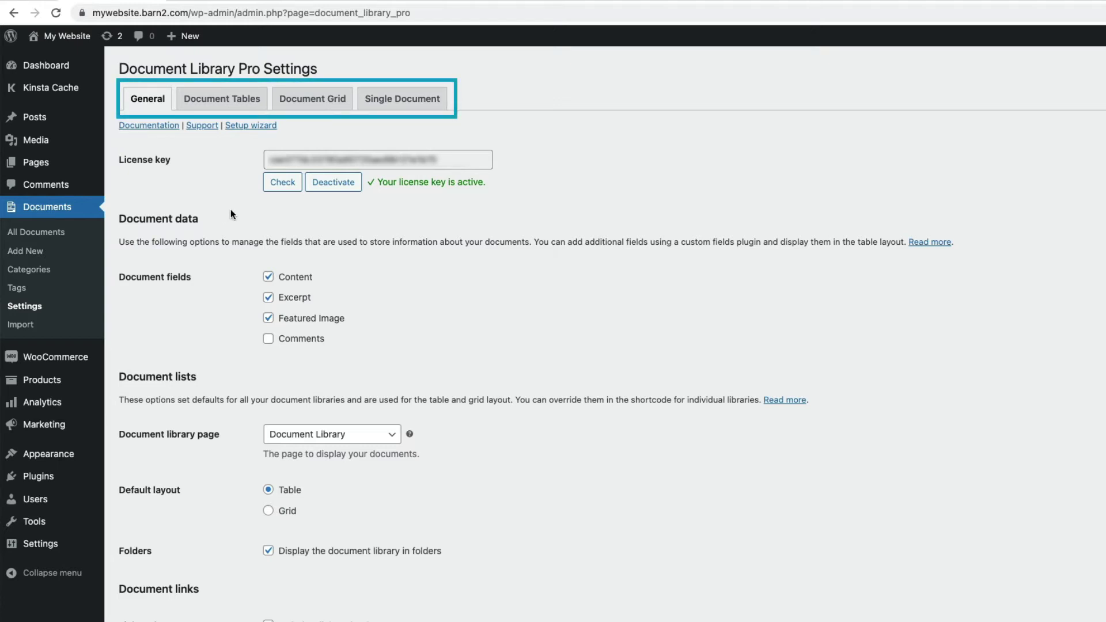
click(225, 101)
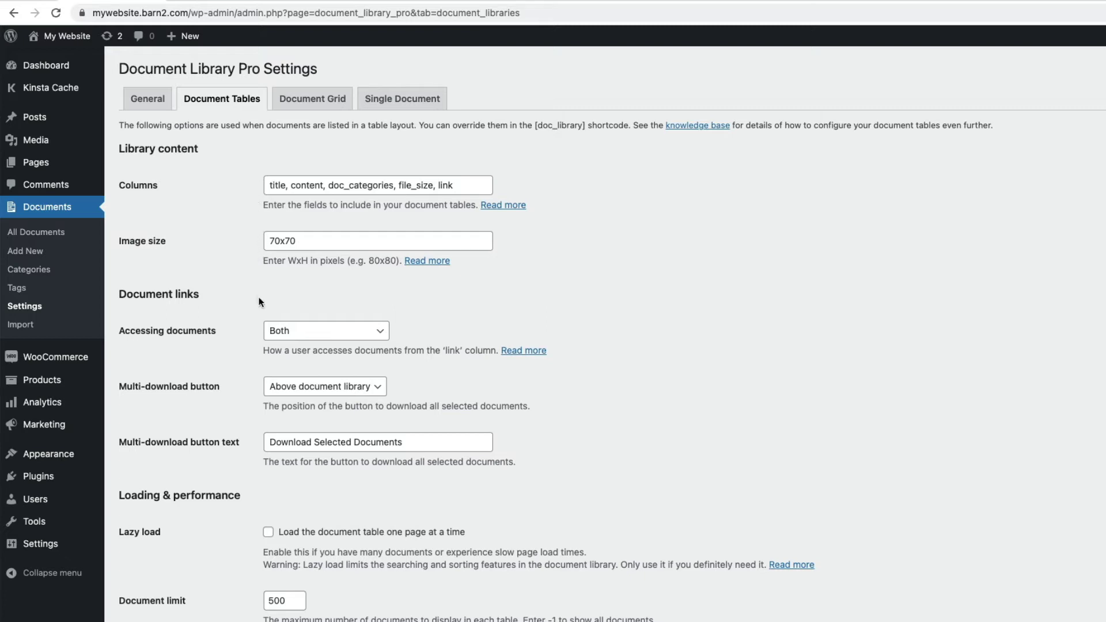
click(289, 333)
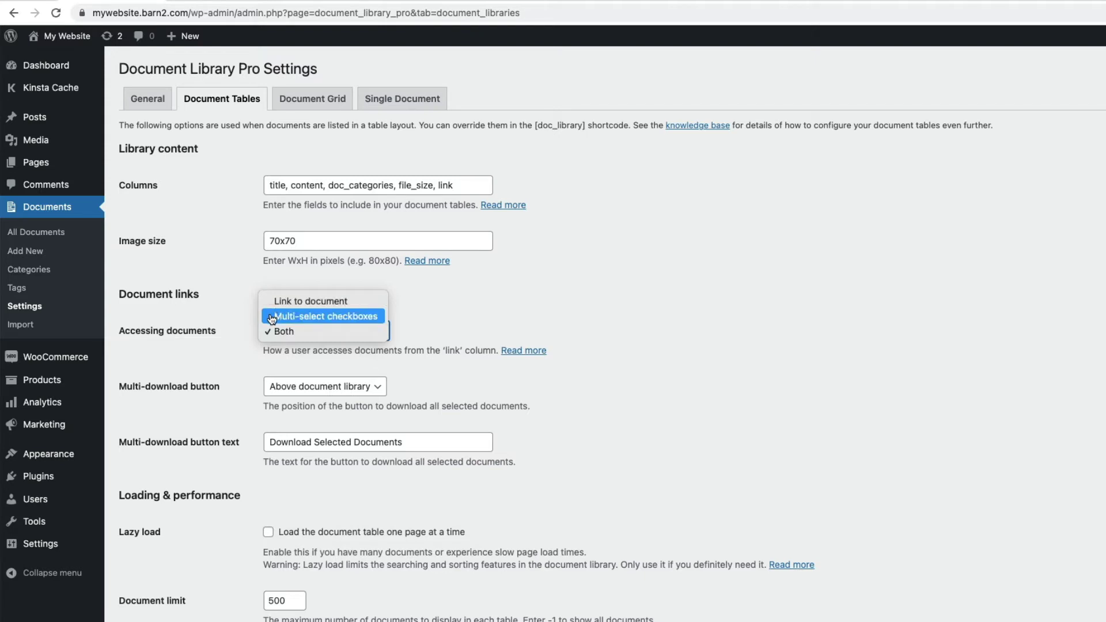
click(280, 332)
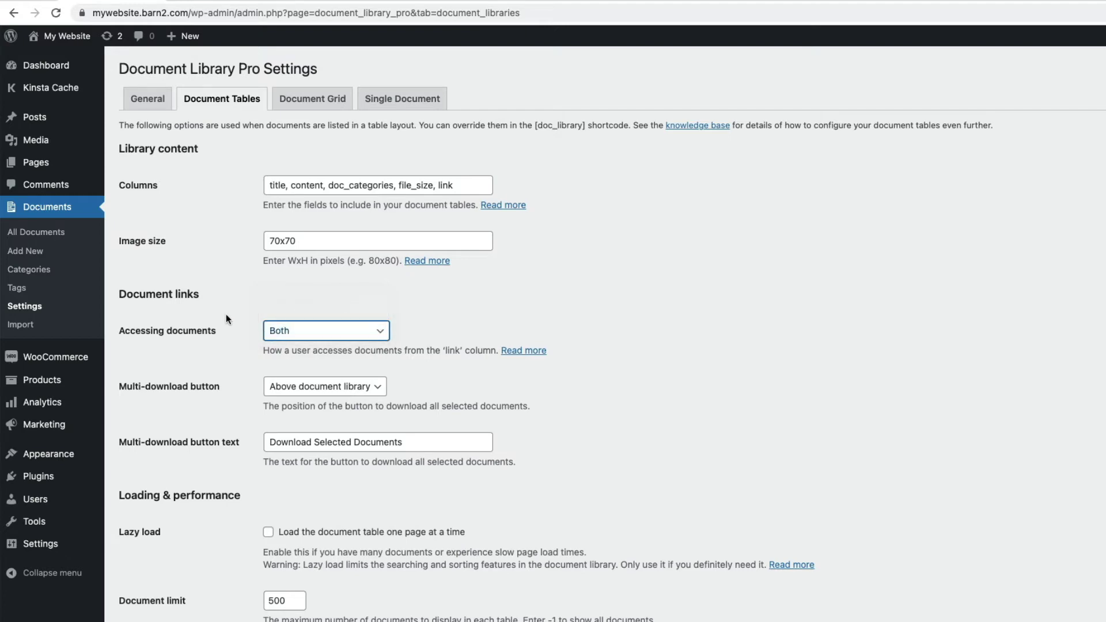
Keep search filters based on table columns and save the Document Tables settings.
scroll(237, 317, down, 1)
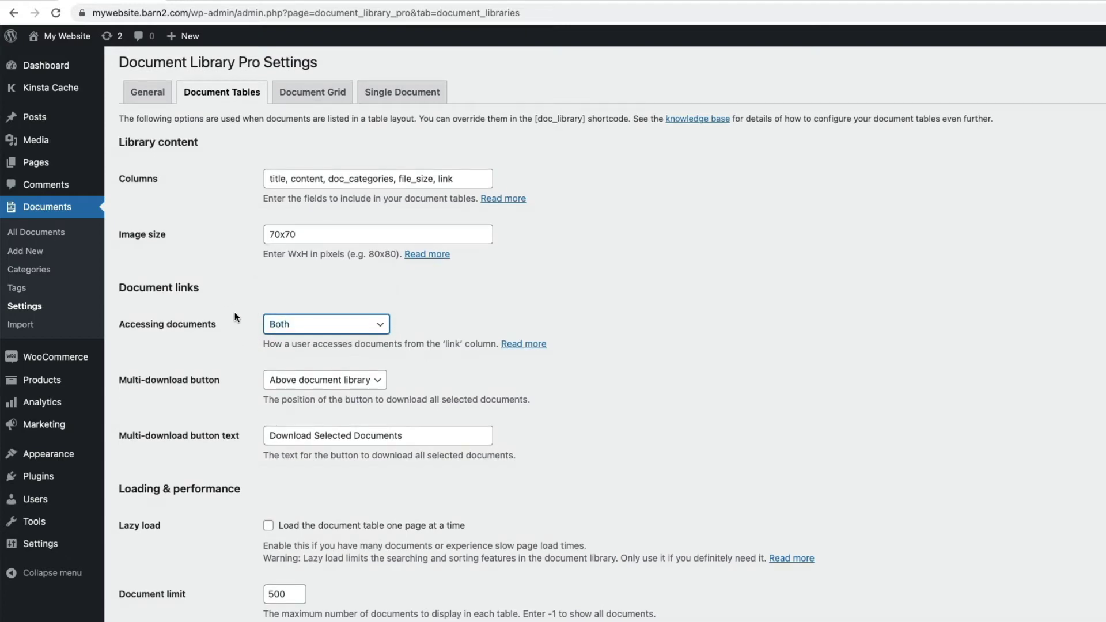
scroll(248, 297, down, 8)
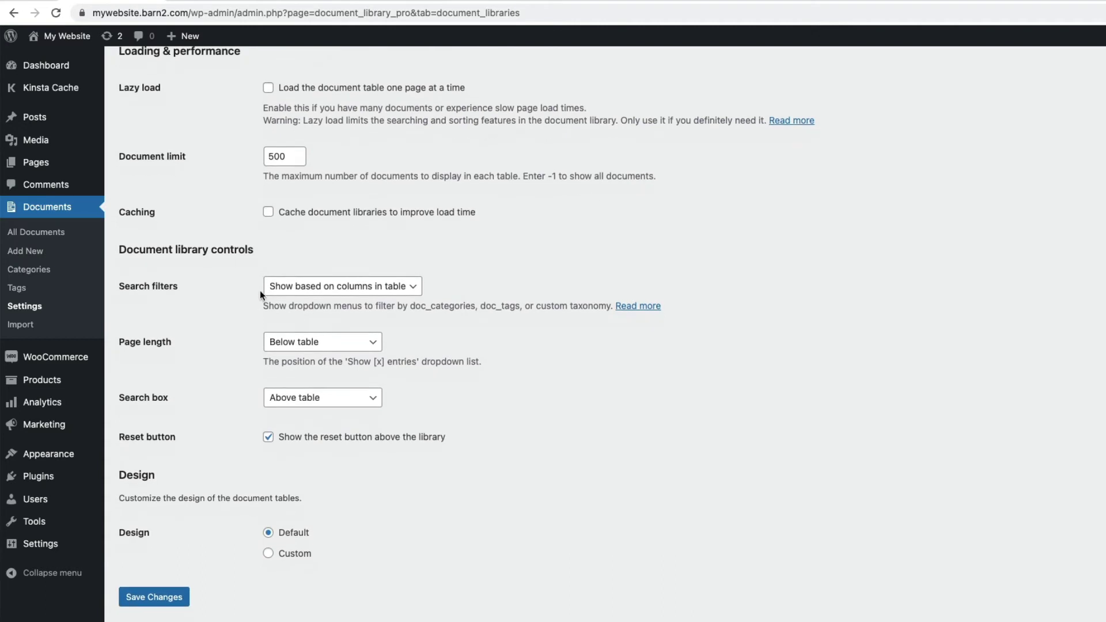
click(285, 291)
click(265, 288)
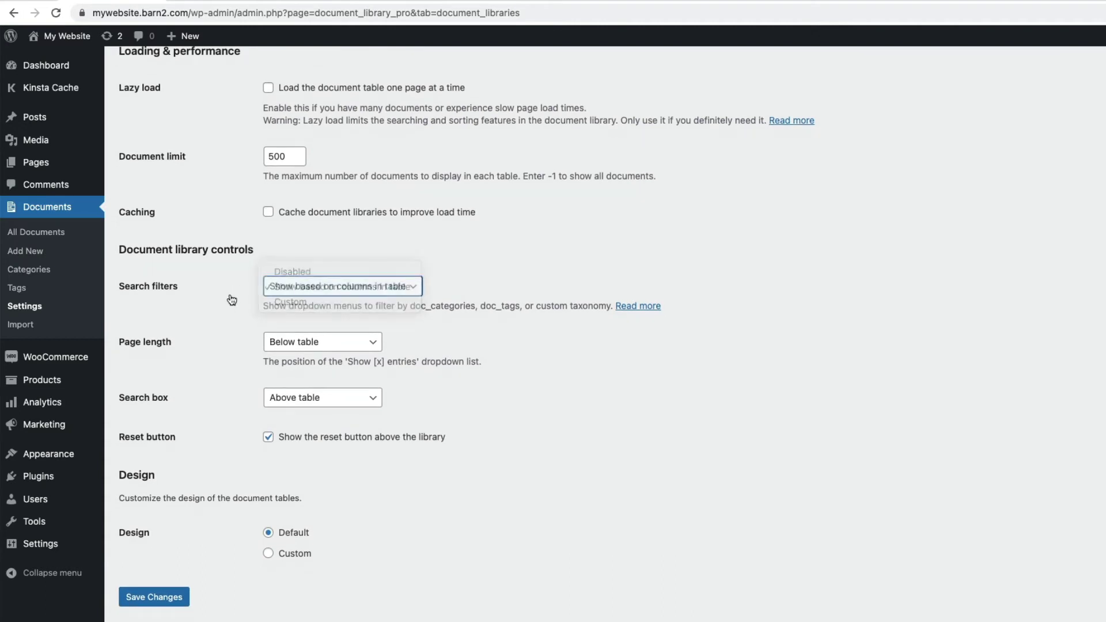
click(150, 599)
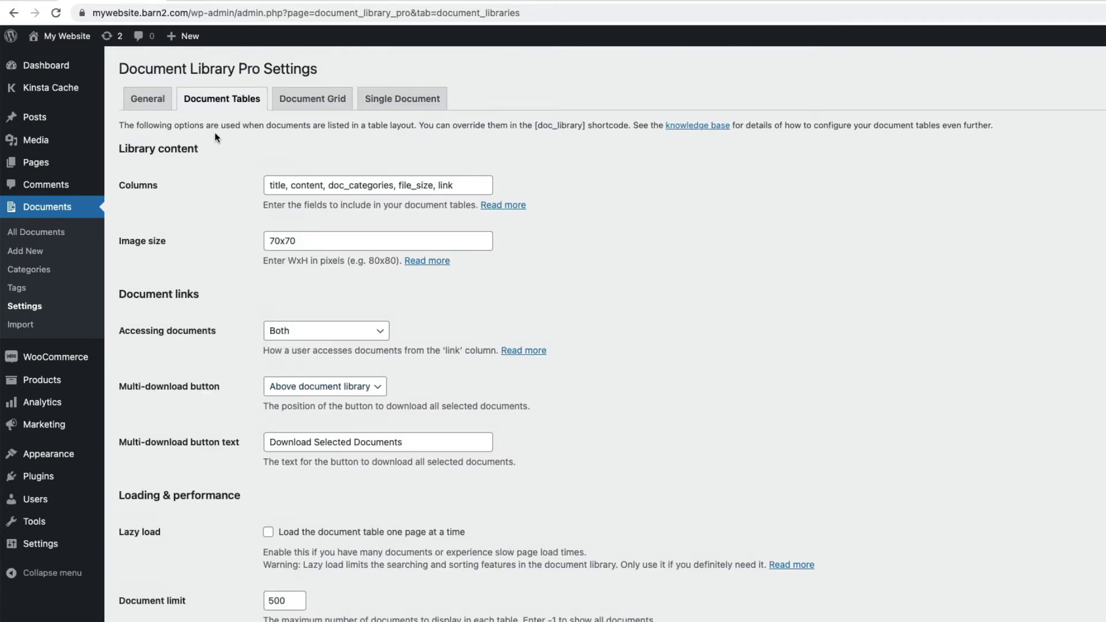
Save Grid as the default layout, then hide File type in the Document Grid settings.
click(156, 103)
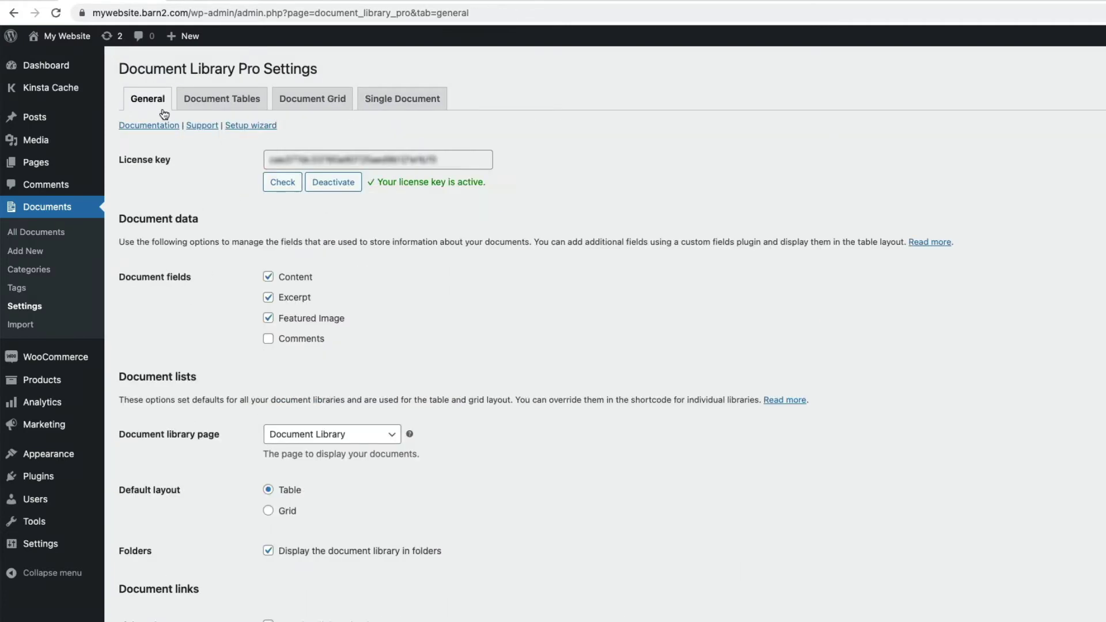
click(269, 511)
scroll(233, 504, down, 15)
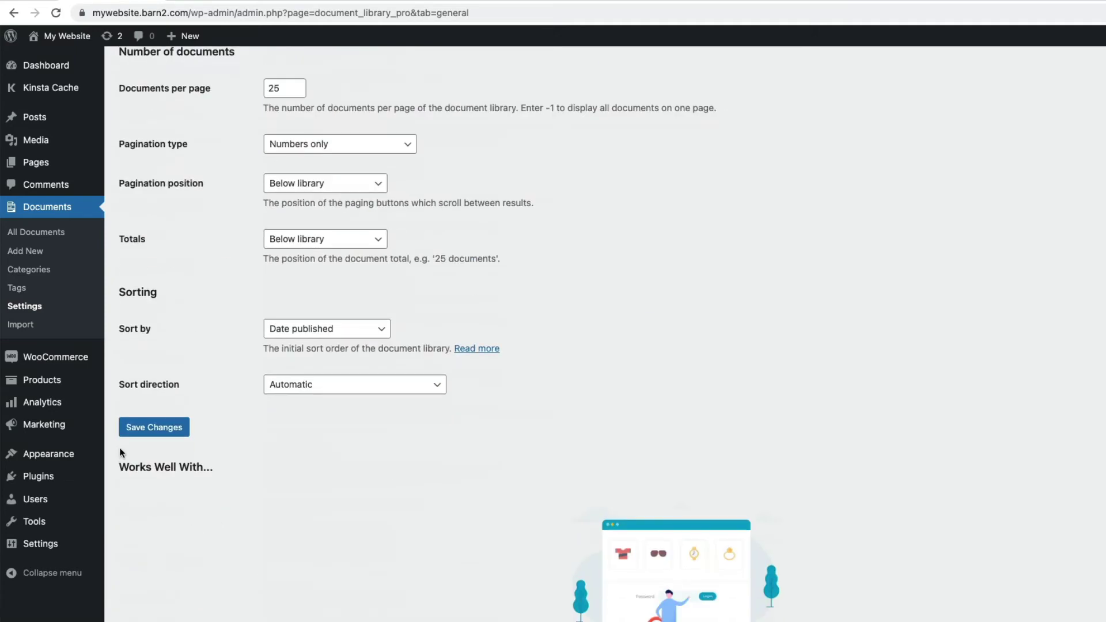
click(144, 426)
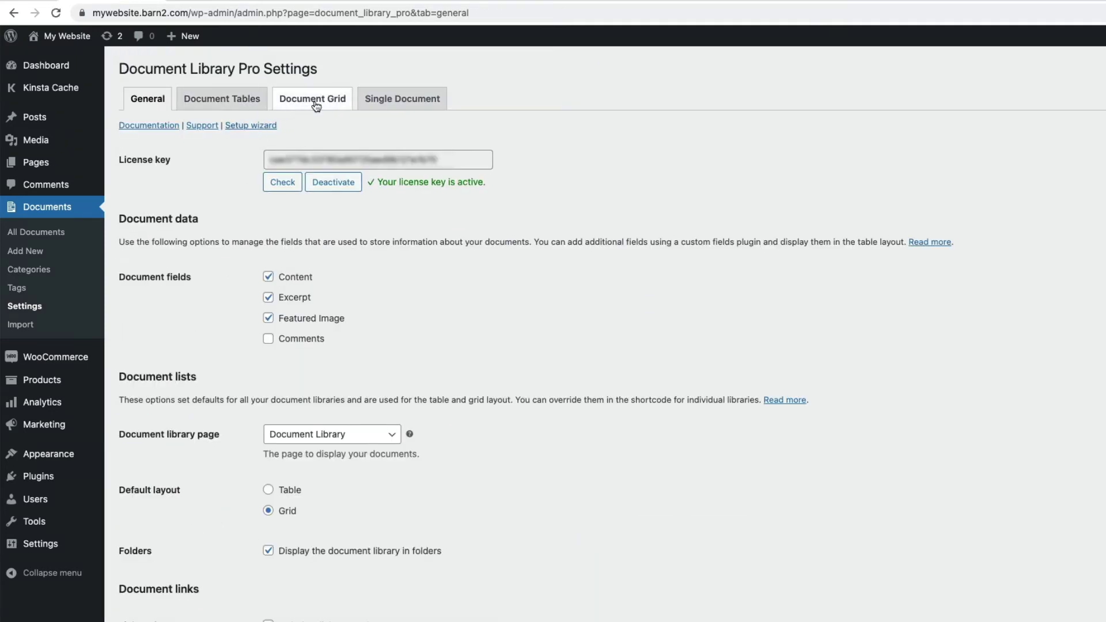
click(315, 103)
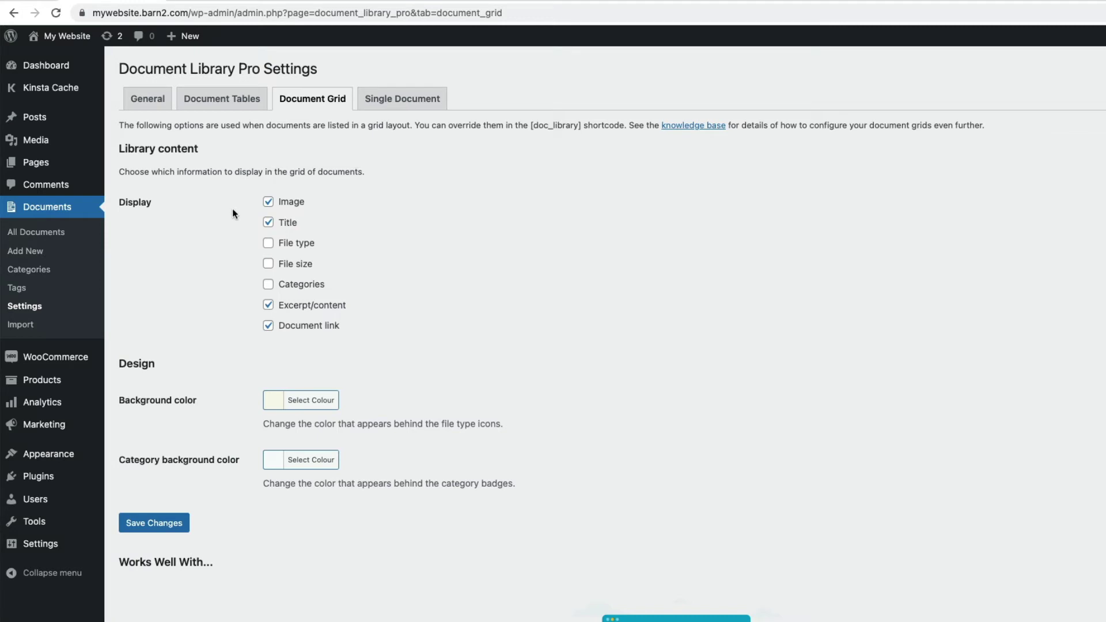
click(268, 243)
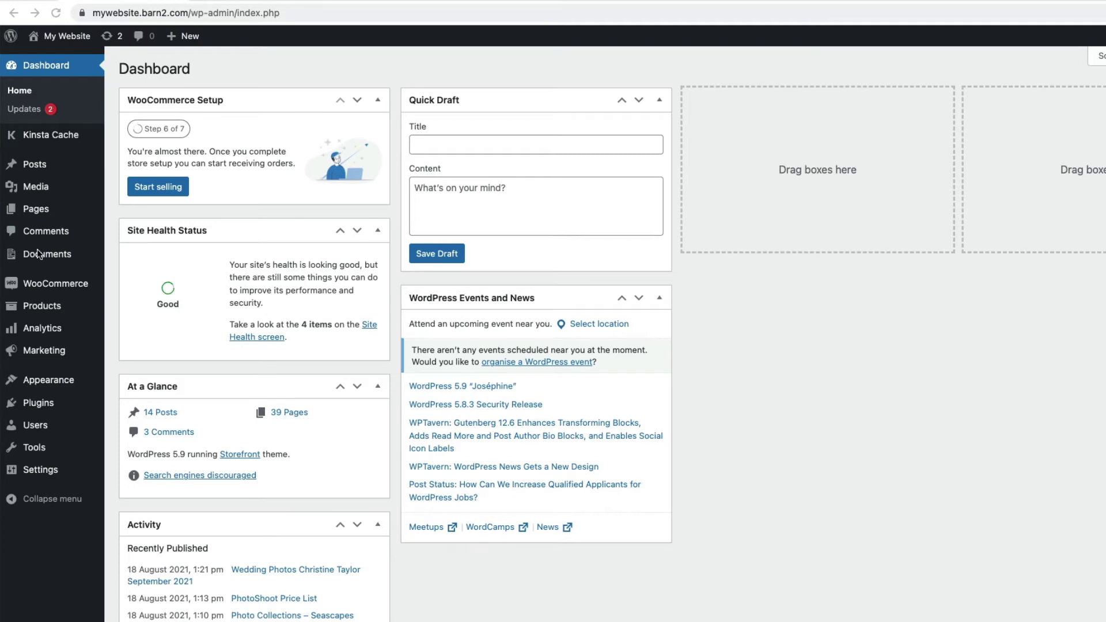
Add a Meetings document category with slug meetings.
mouse_move(41, 254)
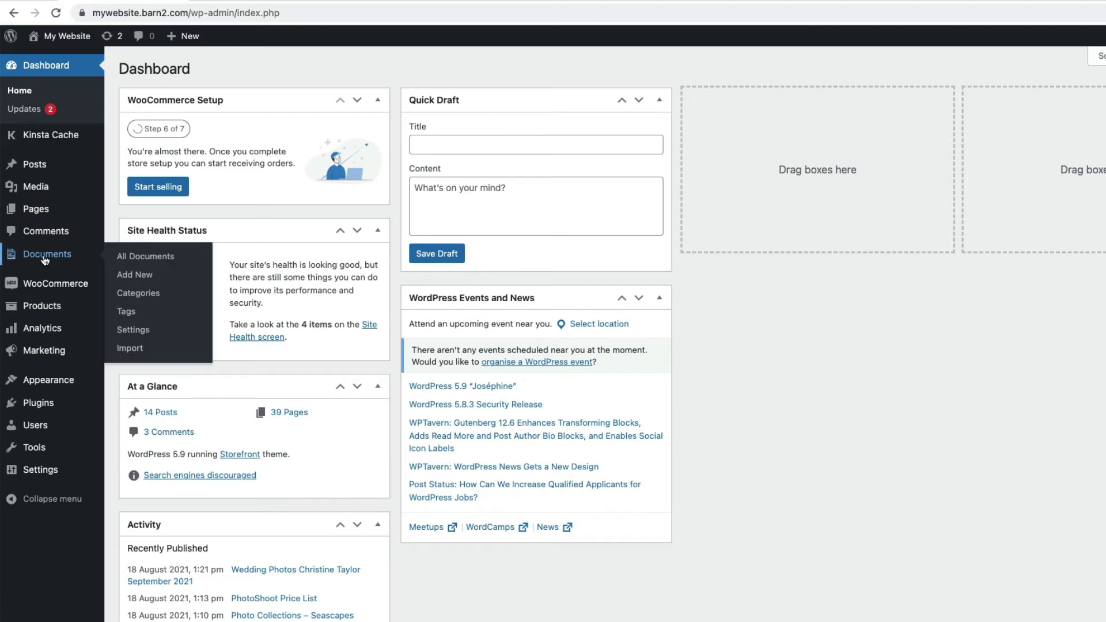
click(150, 294)
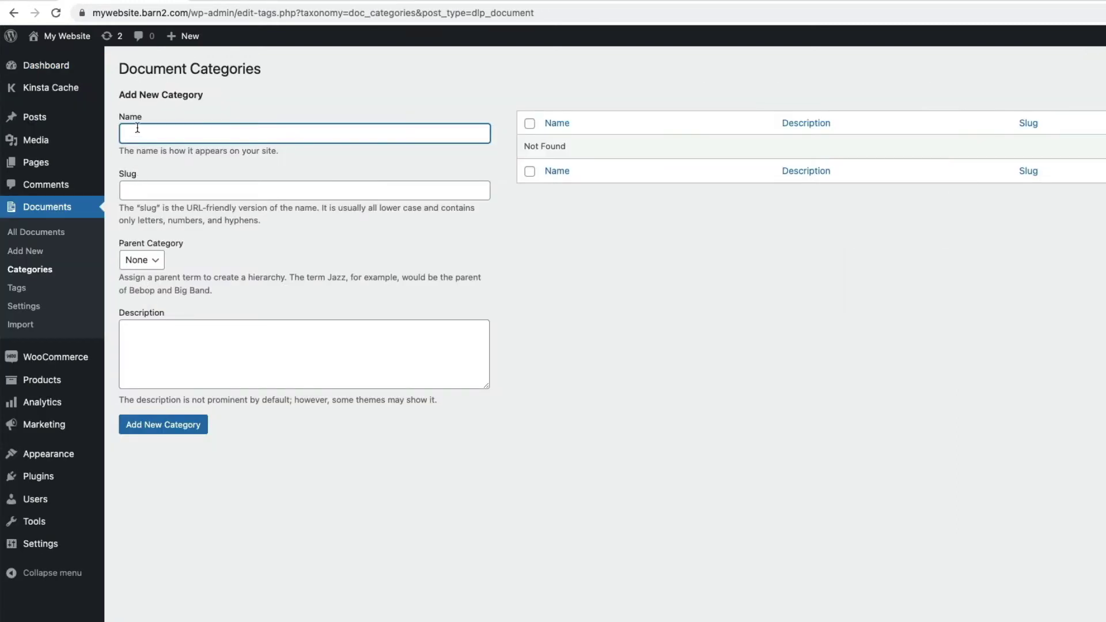
text(Meetings)
key(Tab)
text(meetings)
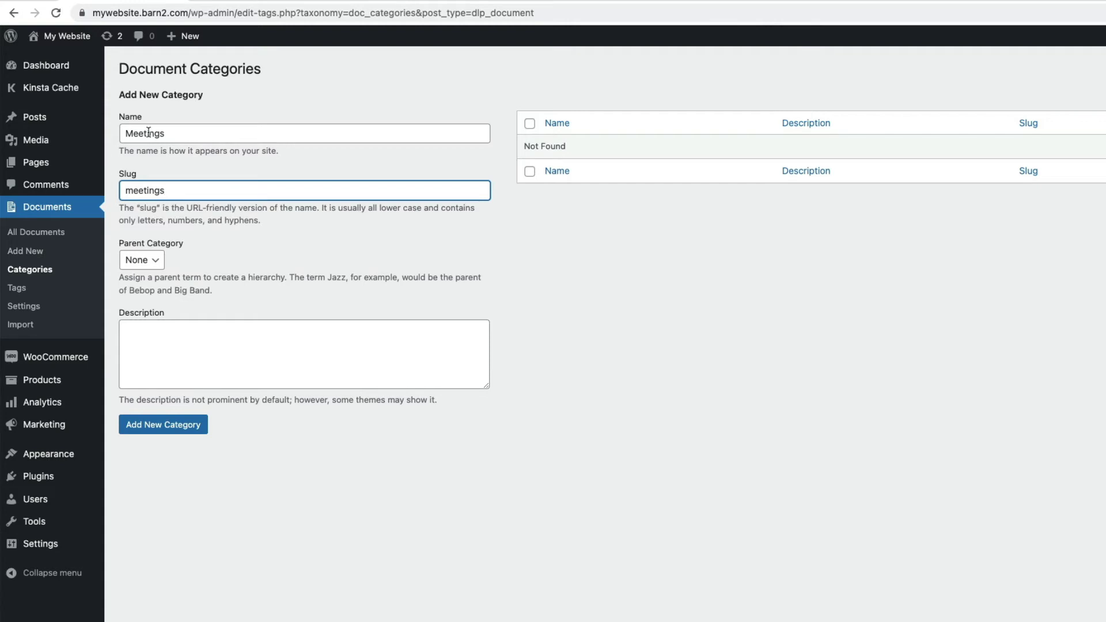
click(157, 262)
click(222, 260)
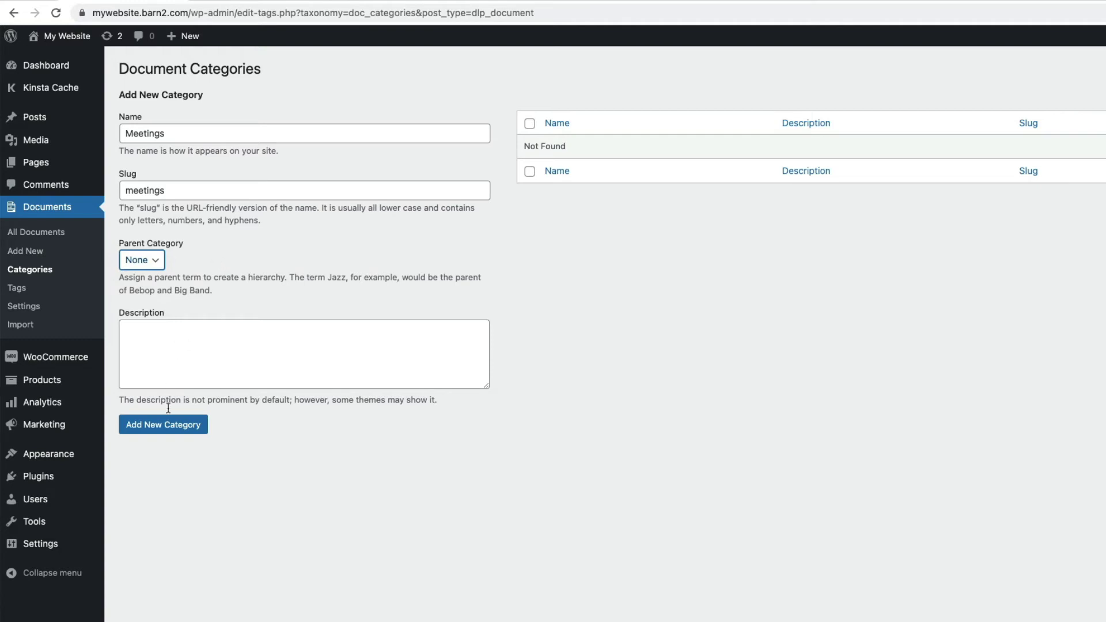
click(168, 426)
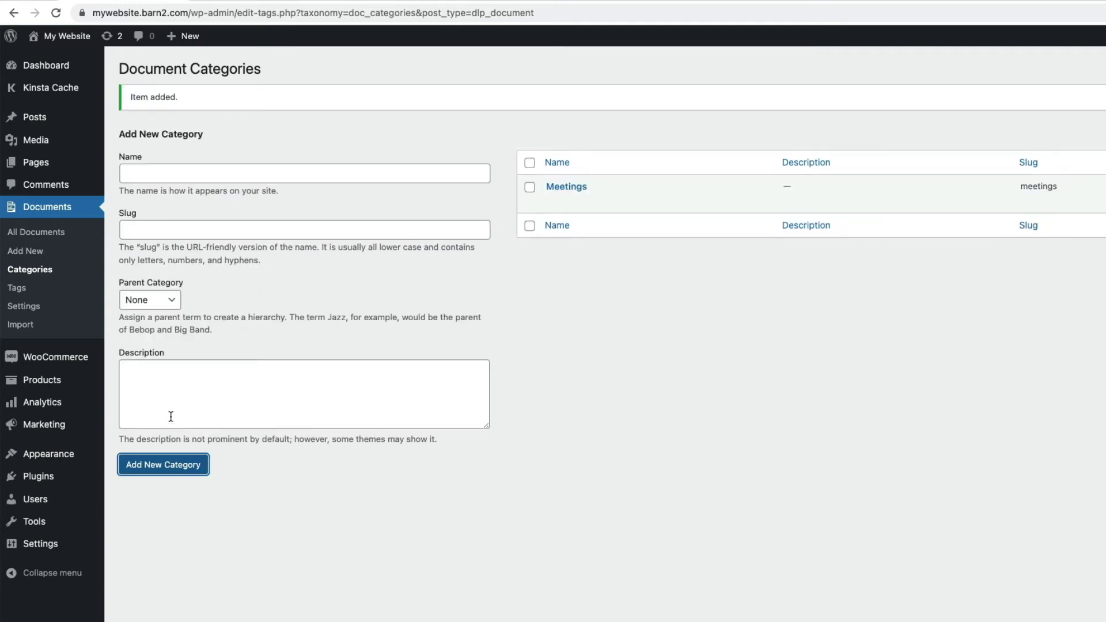
Add an Agendas category with slug agendas, nested under Meetings as parent.
click(154, 174)
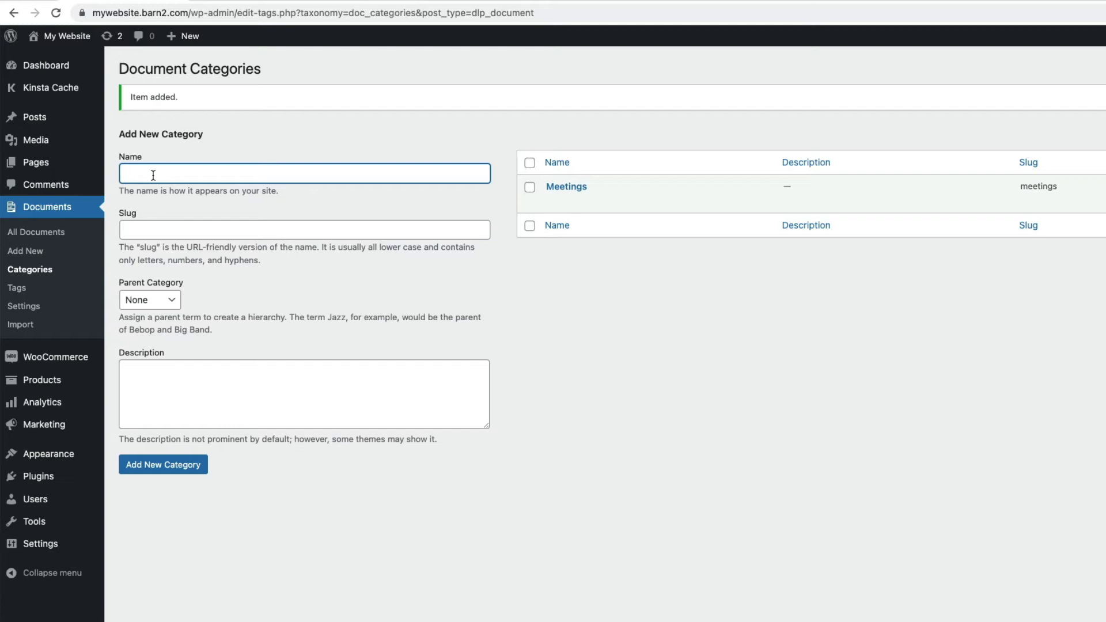
text(Agendas)
key(Tab)
text(agendas)
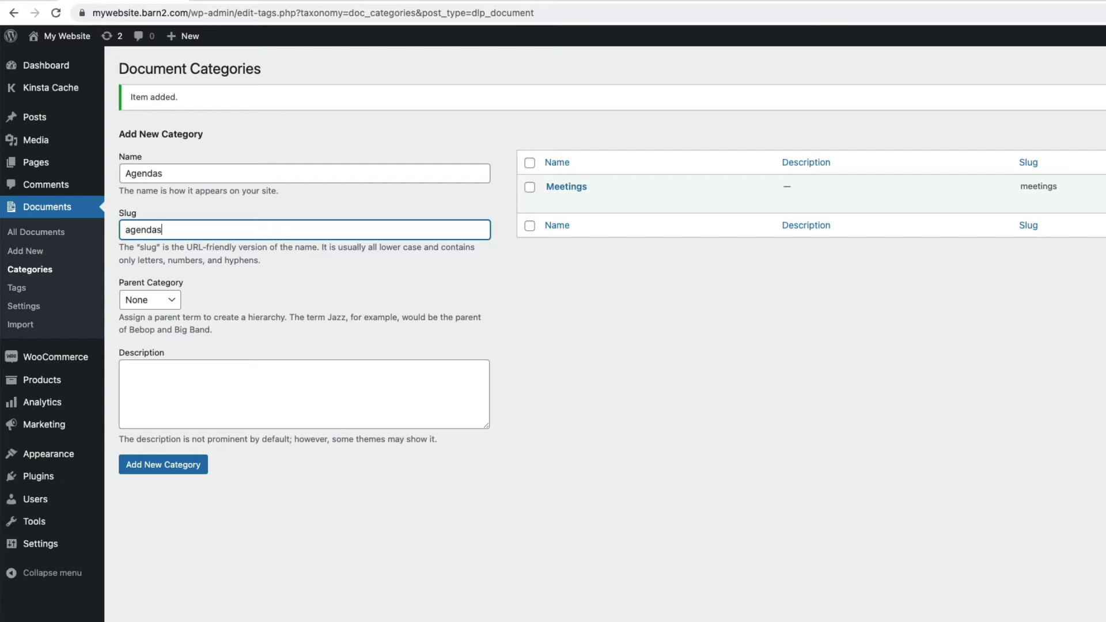
key(Tab)
click(172, 300)
click(161, 318)
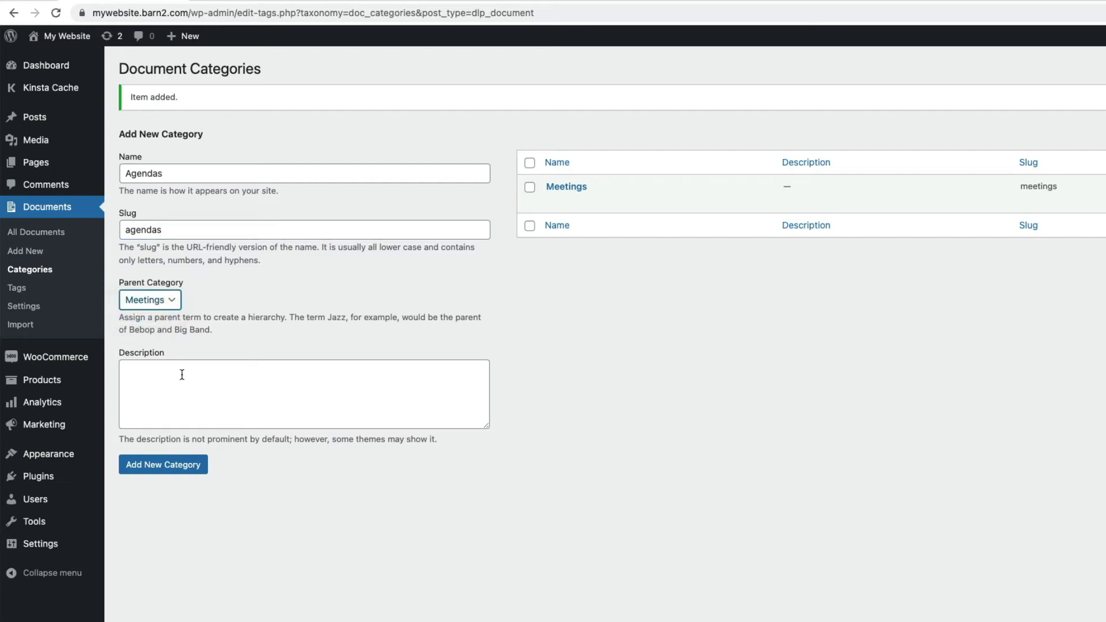
click(176, 392)
click(146, 475)
click(145, 472)
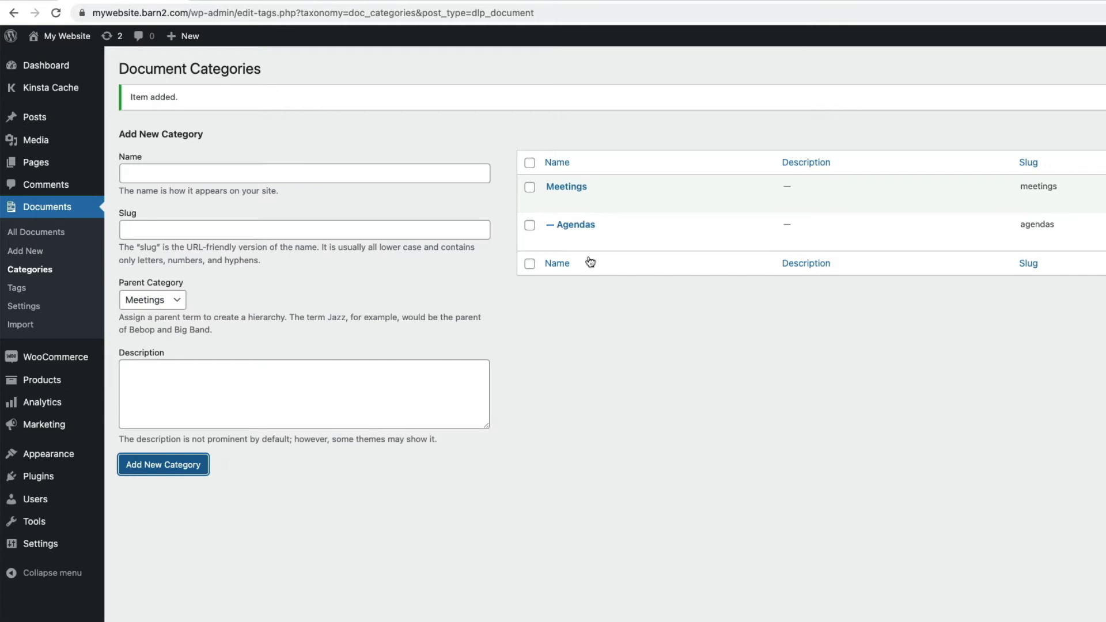
Go back from the Document Categories page to the WordPress admin Dashboard.
mouse_move(577, 232)
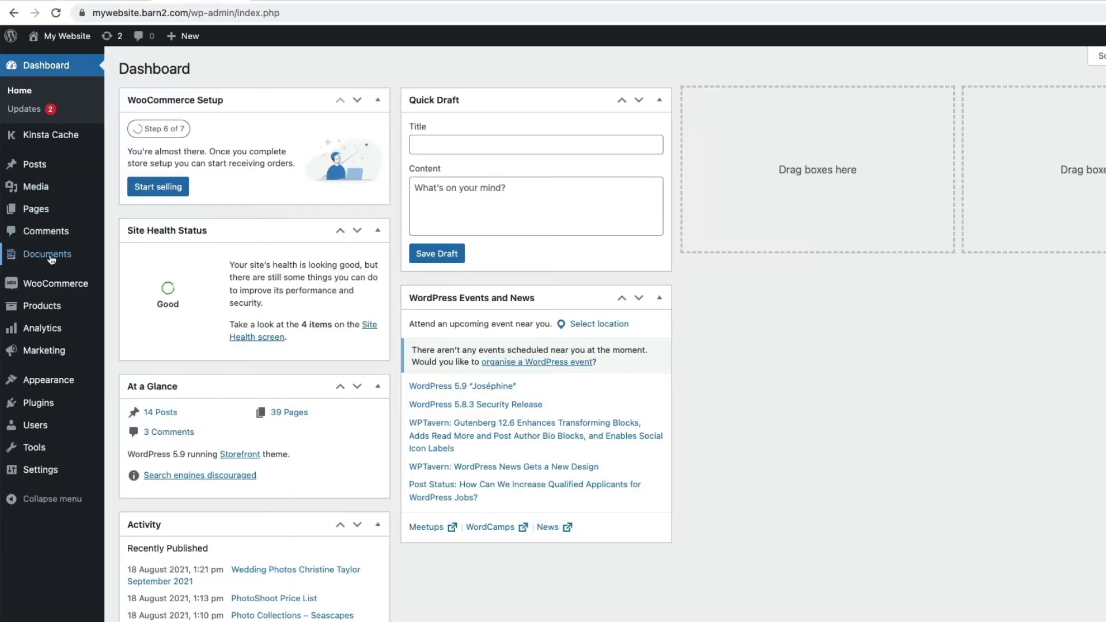
Add a new document titled 'AGM Meeting' with body text 'Content' and excerpt 'Summary'.
mouse_move(54, 254)
click(144, 276)
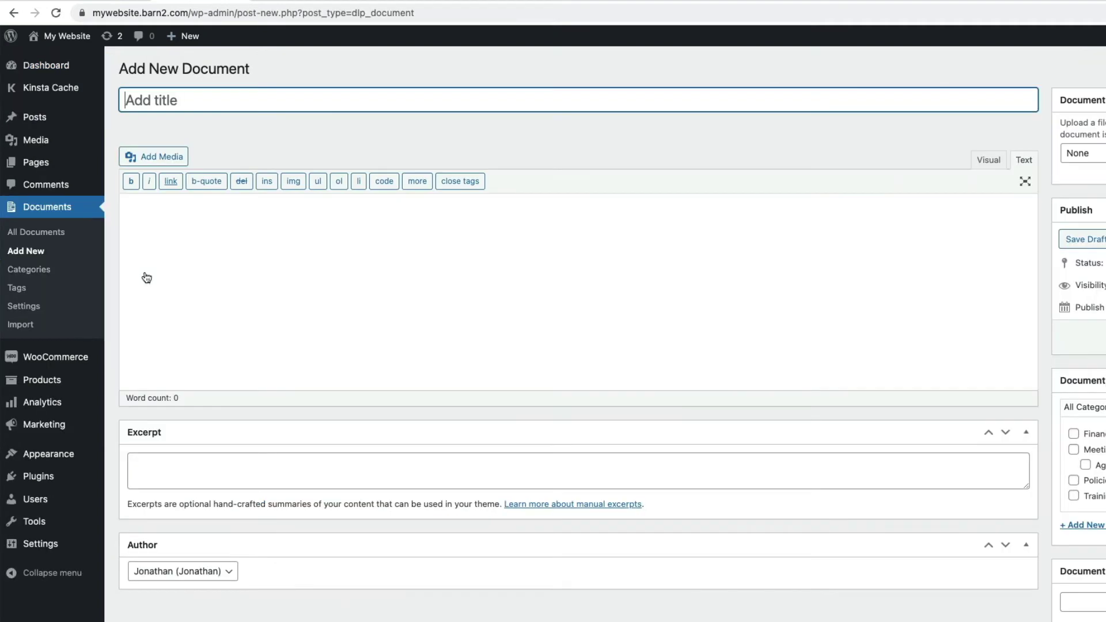
text(AGM Meeting)
click(203, 246)
text(Content)
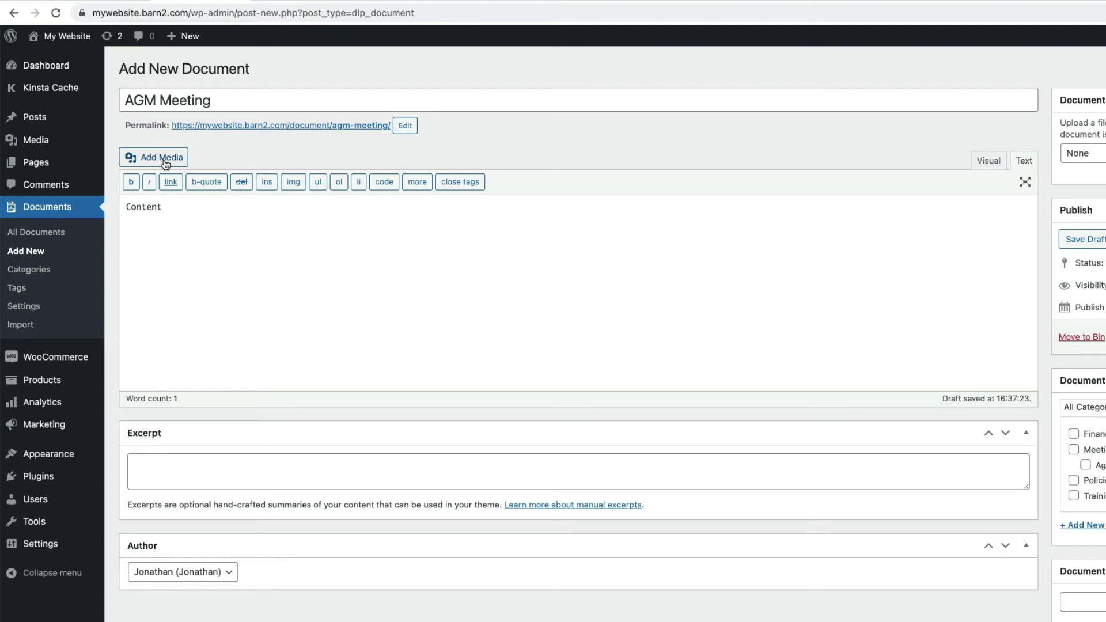
click(168, 481)
text(Summary)
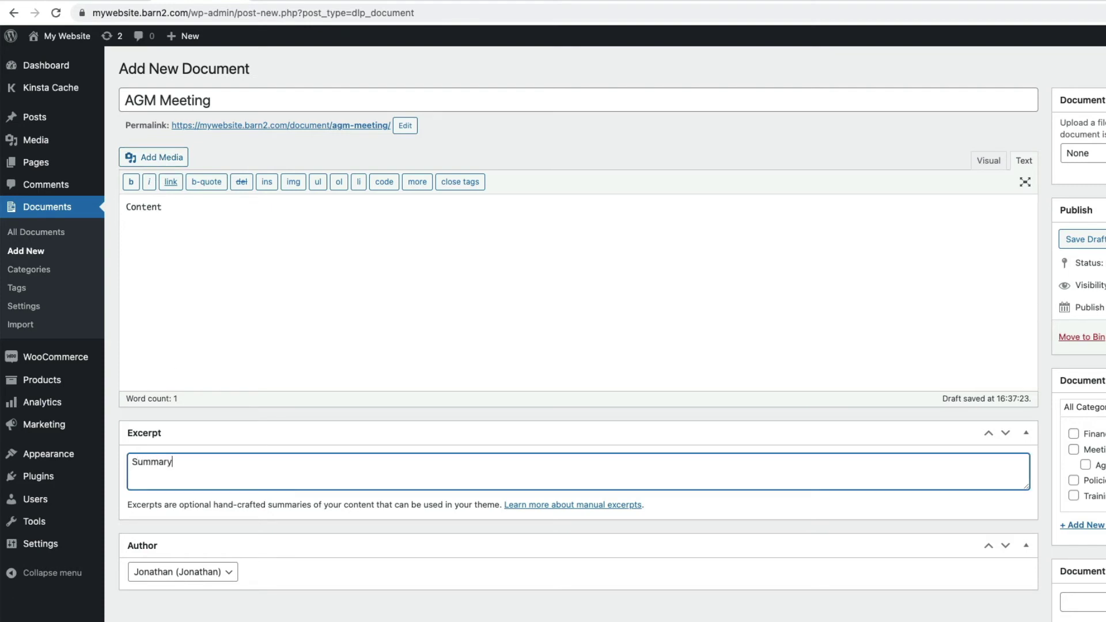
click(369, 320)
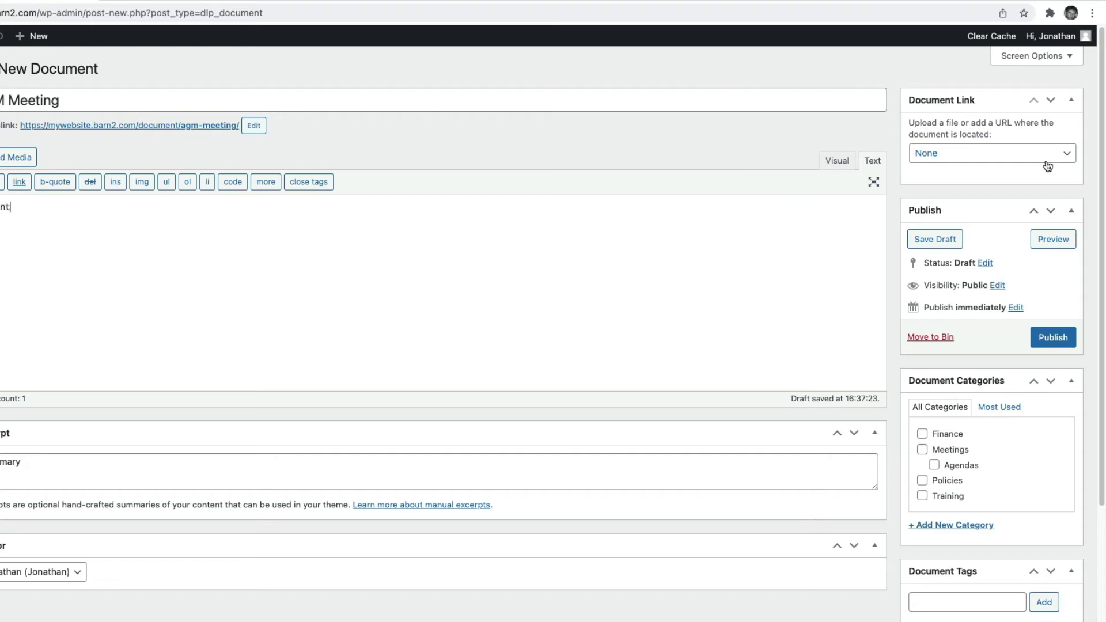
Keep the Document Link box enabled in Screen Options and set its source to File Upload.
click(1058, 59)
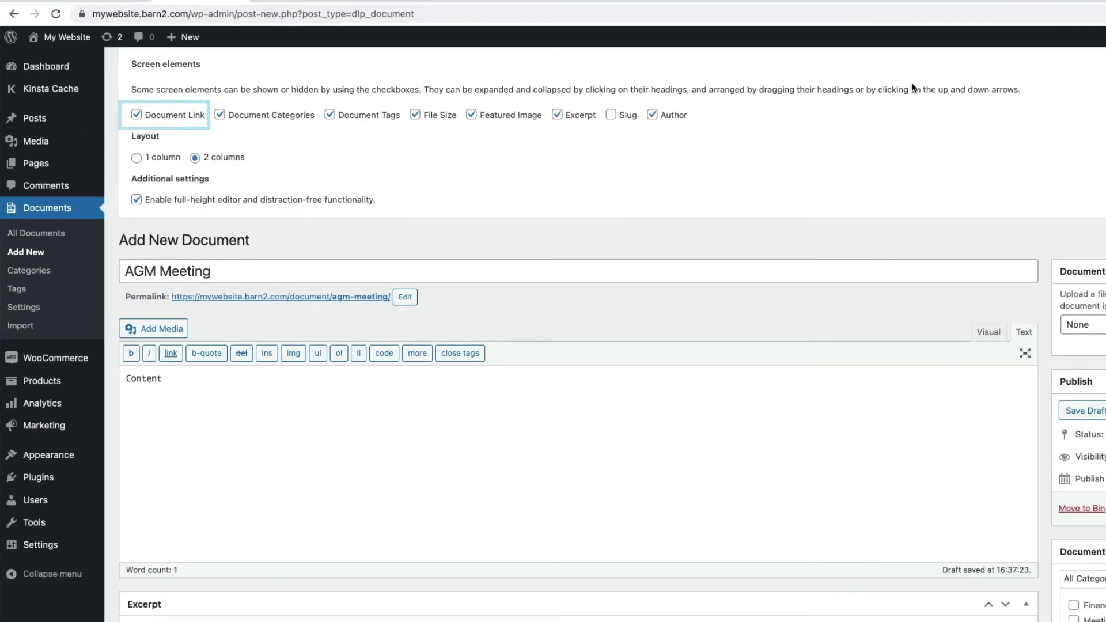
click(137, 115)
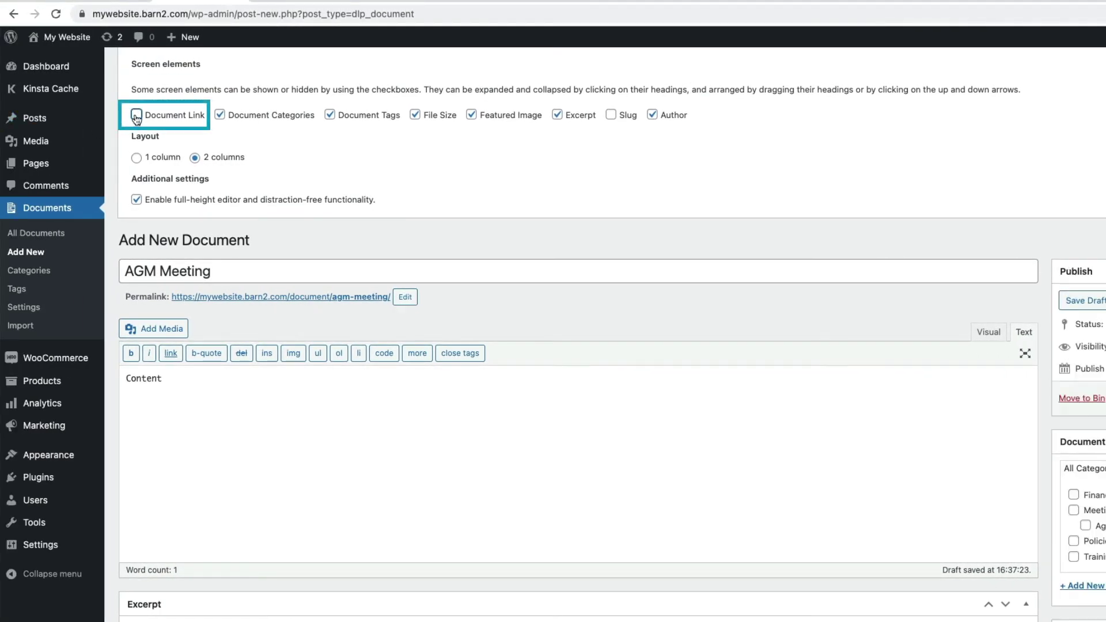
click(137, 115)
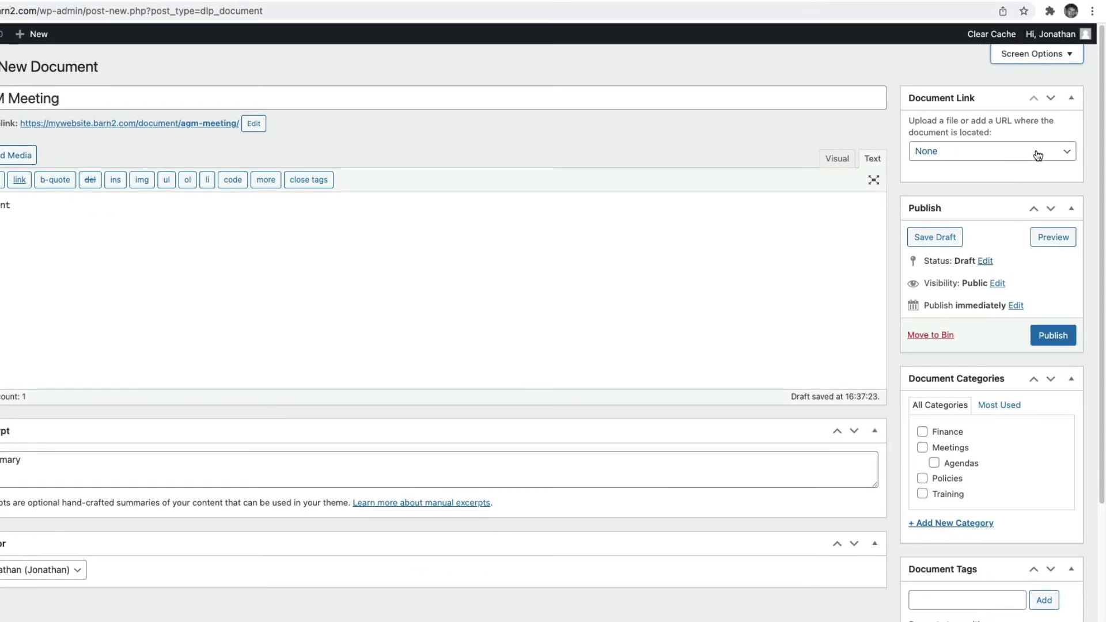
click(1038, 155)
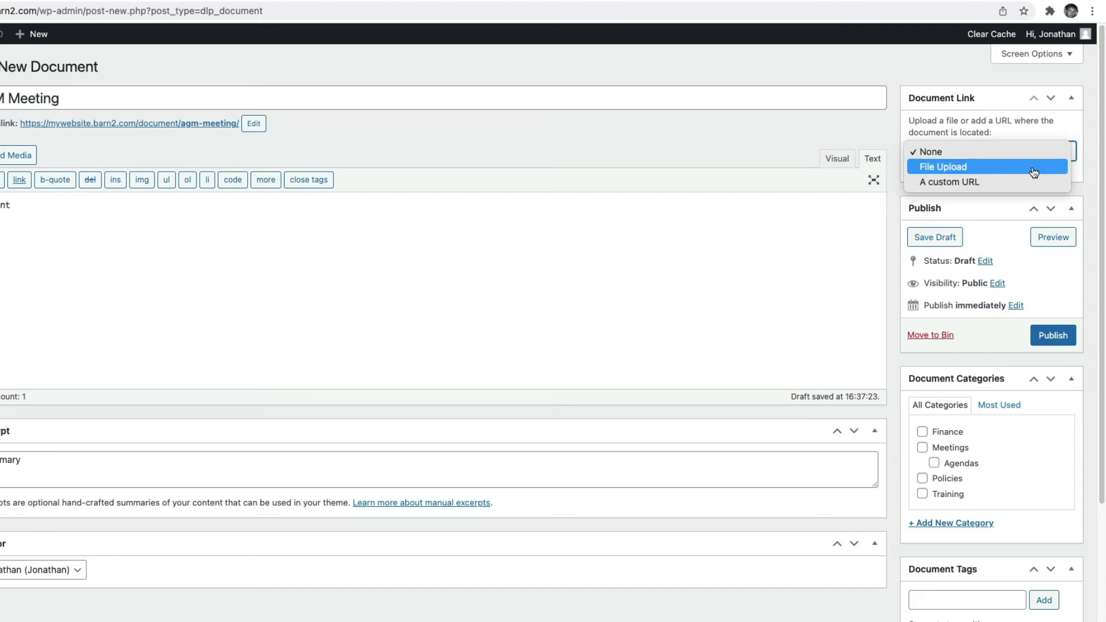
click(1035, 168)
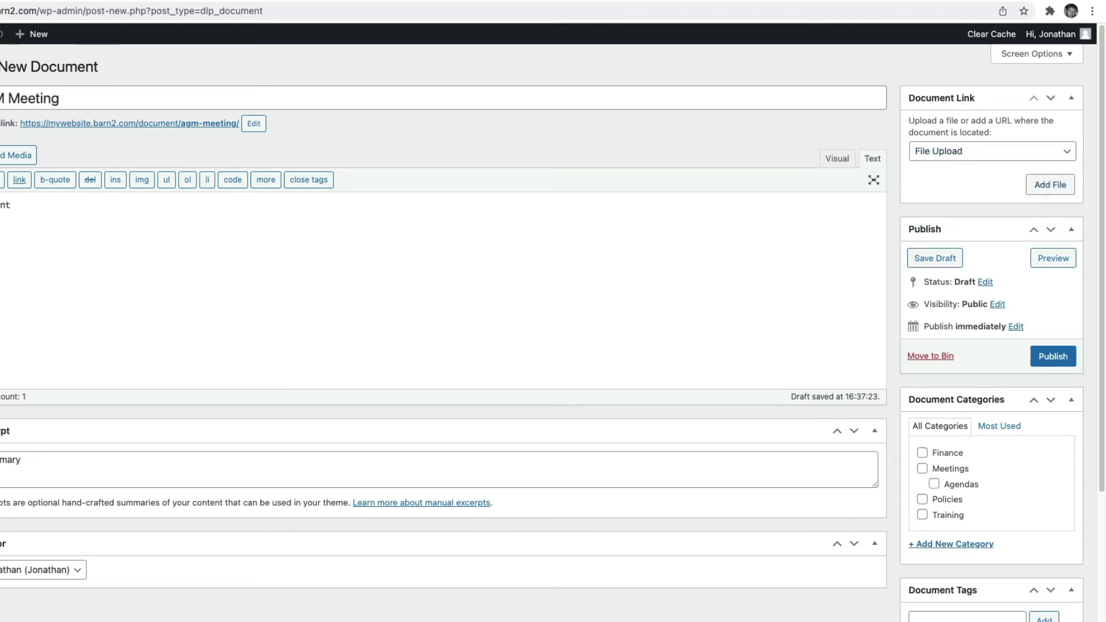
Attach 1-PDF-SAMPLE.pdf from the media library as the AGM Meeting file.
click(1043, 185)
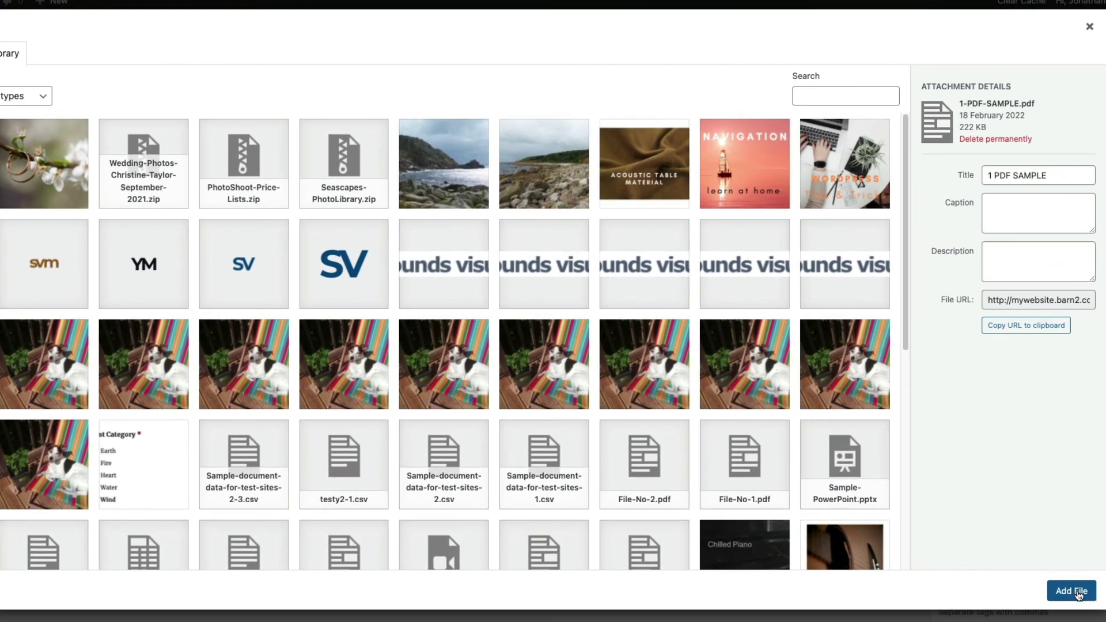
click(1075, 589)
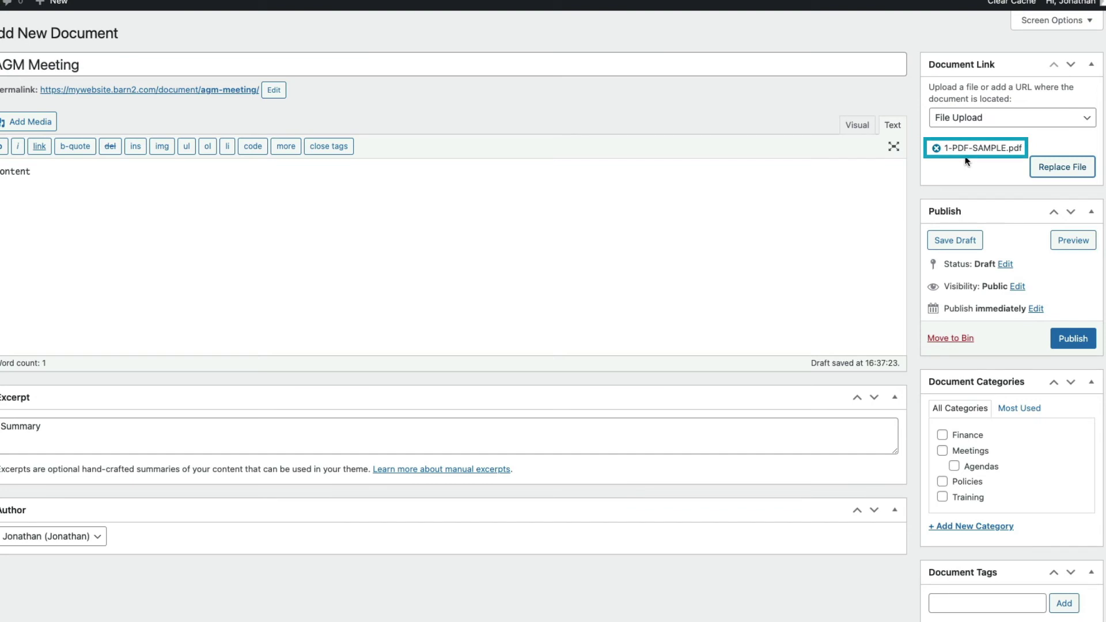
Publish AGM Meeting and view it in the All Documents list.
click(1073, 339)
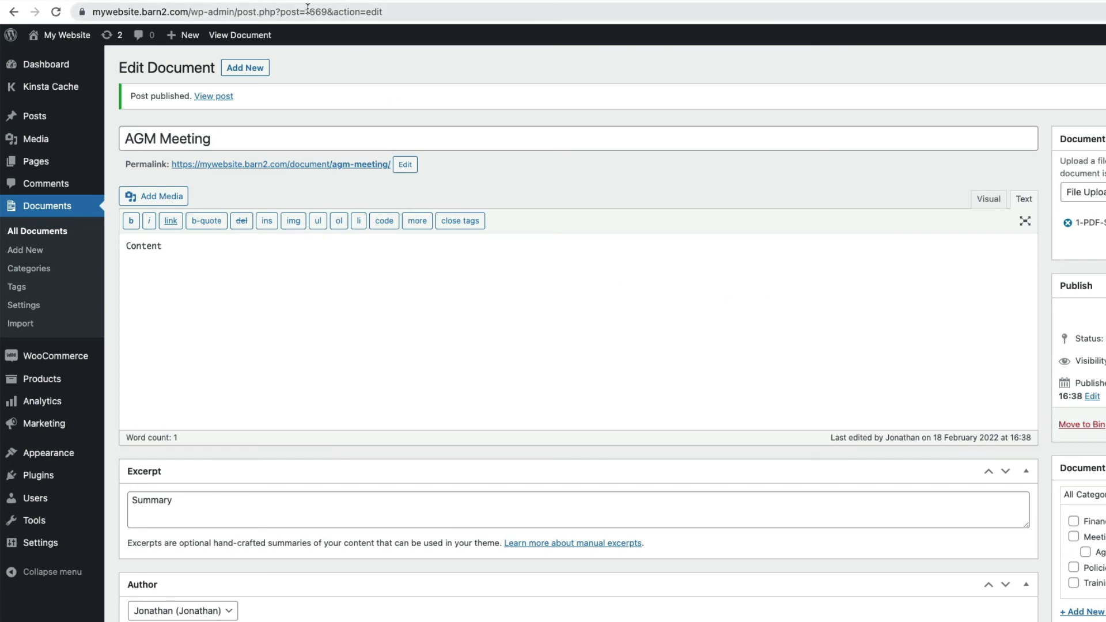
click(19, 232)
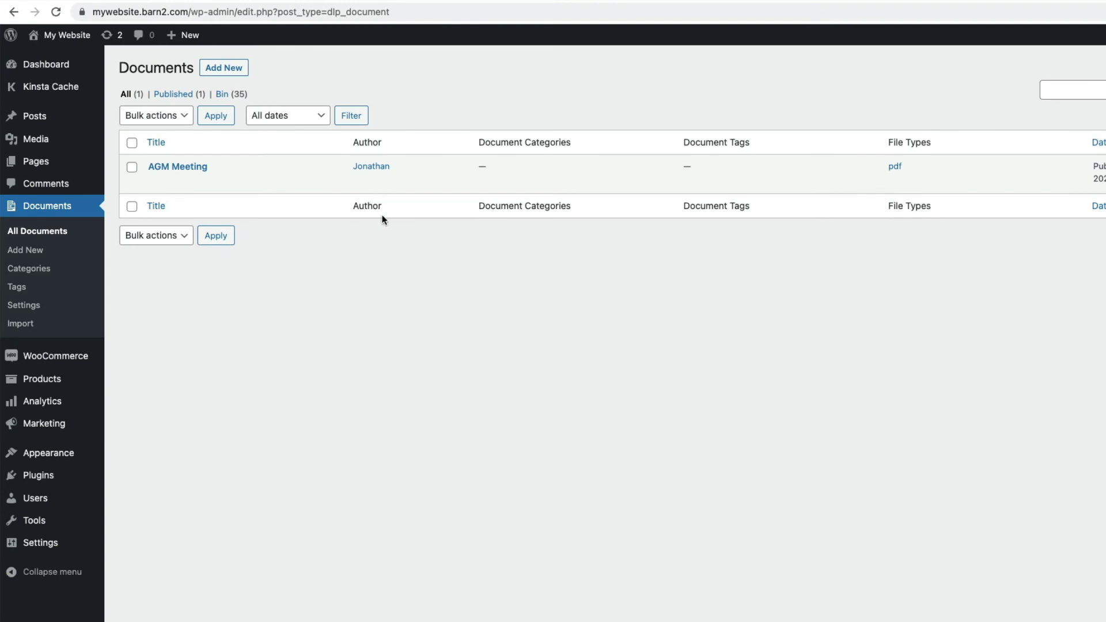
Reload the front-end library, preview the AGM Meeting PDF, then tick it for download.
click(293, 1)
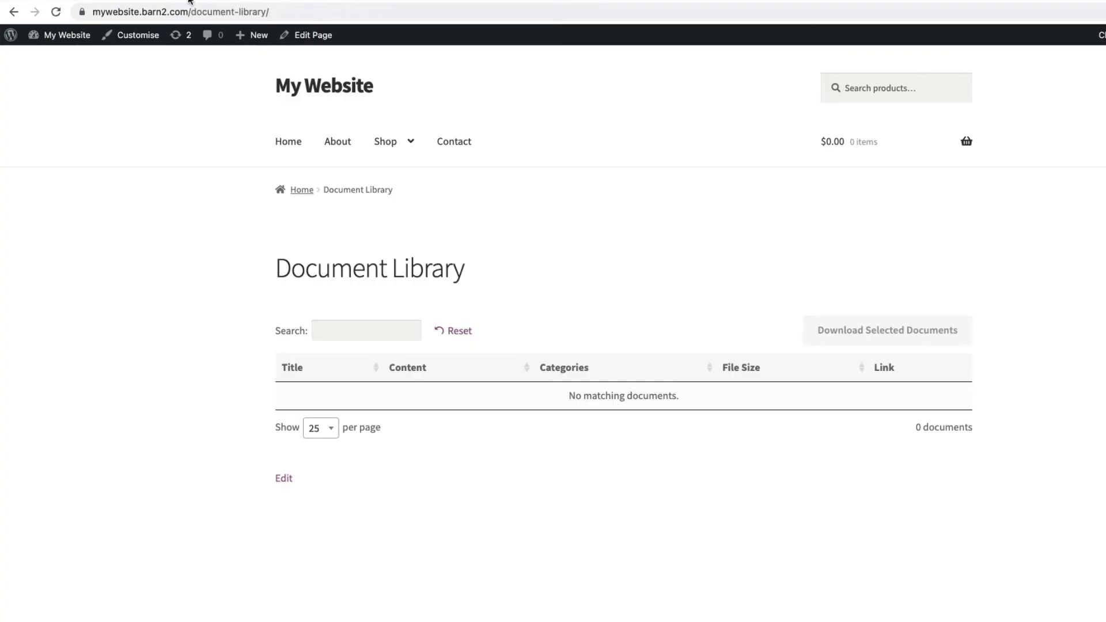
click(56, 12)
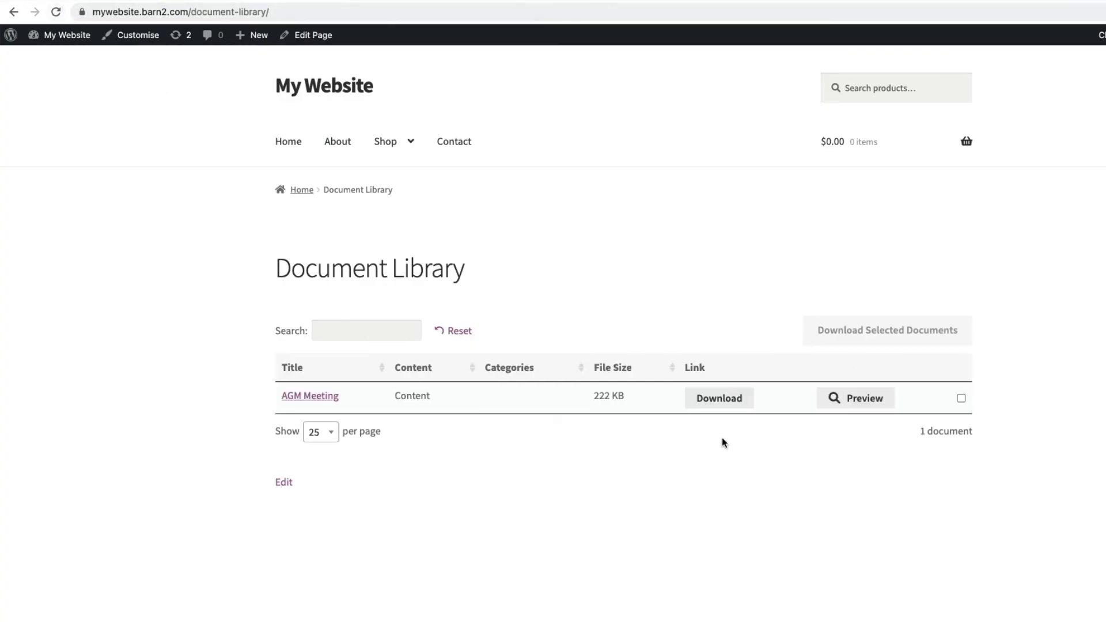
click(845, 399)
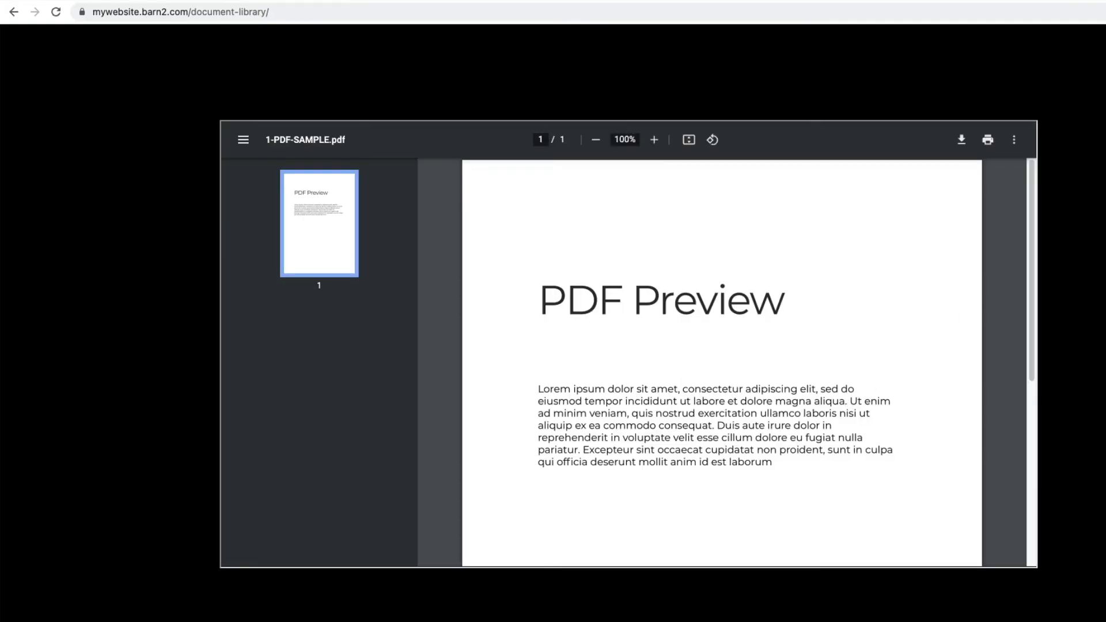
click(1040, 358)
click(962, 398)
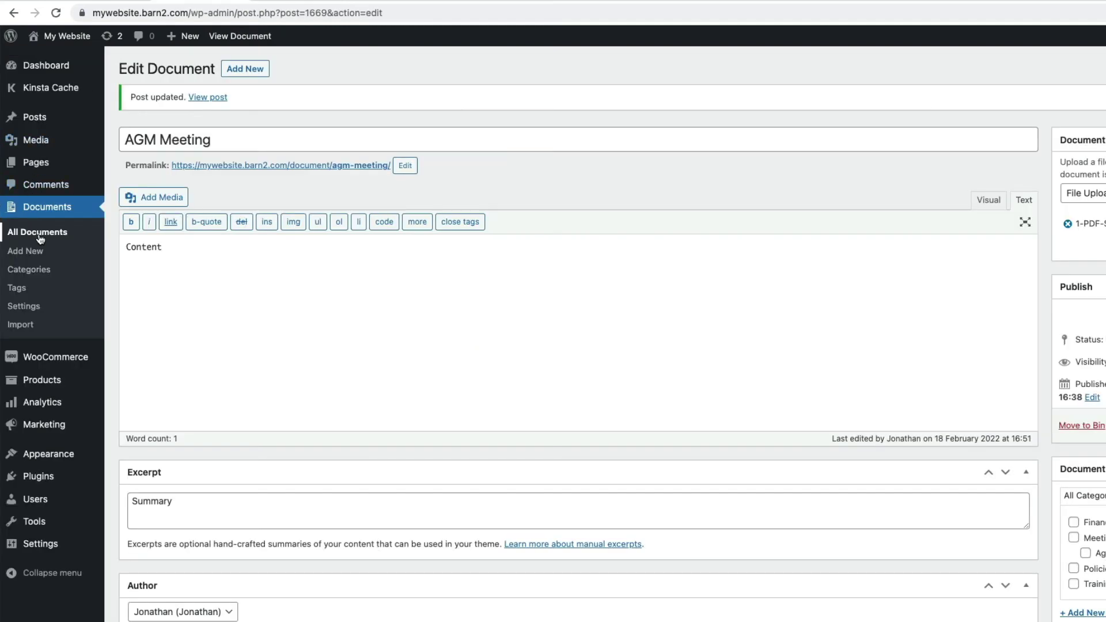
Import Sample-document-data-for-test-sites-2-3-1.csv through Documents > Import using the default column mapping.
click(10, 232)
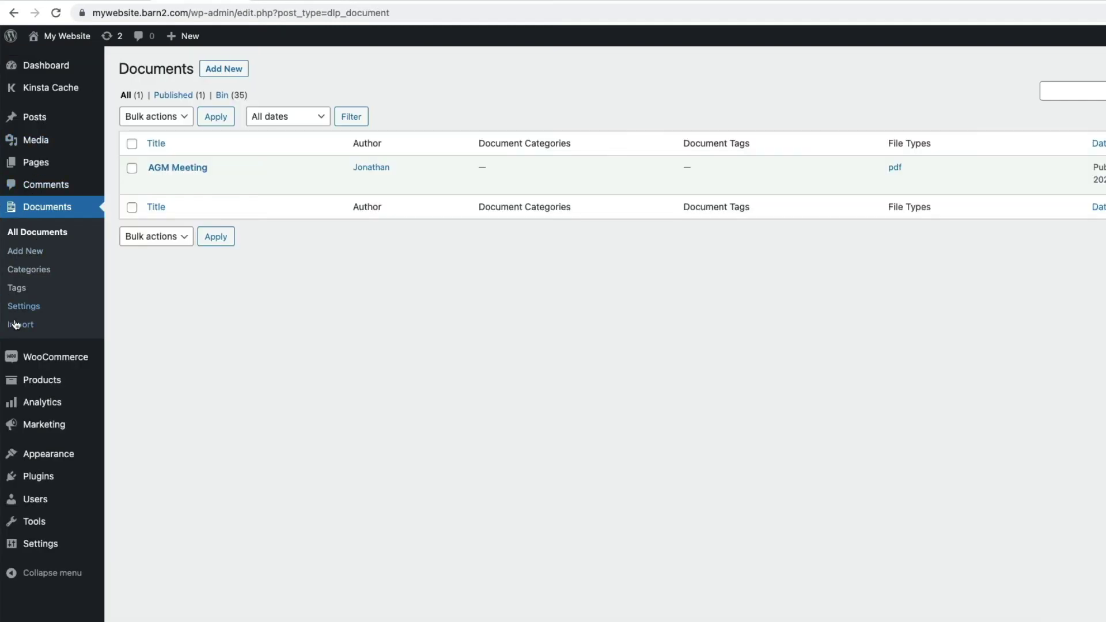
click(14, 324)
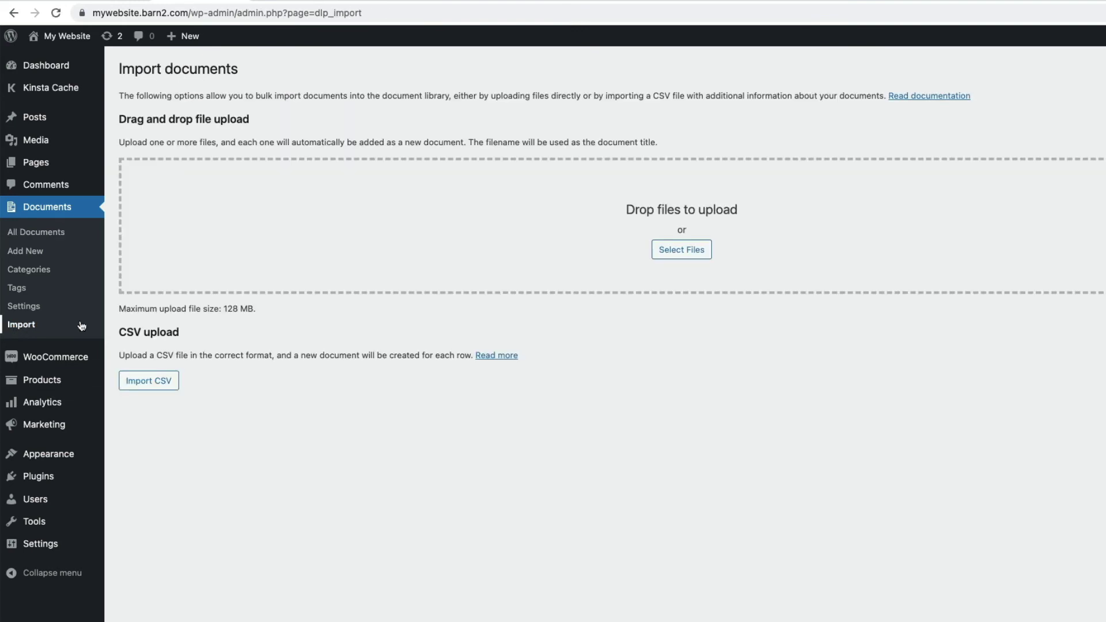
click(146, 383)
click(642, 269)
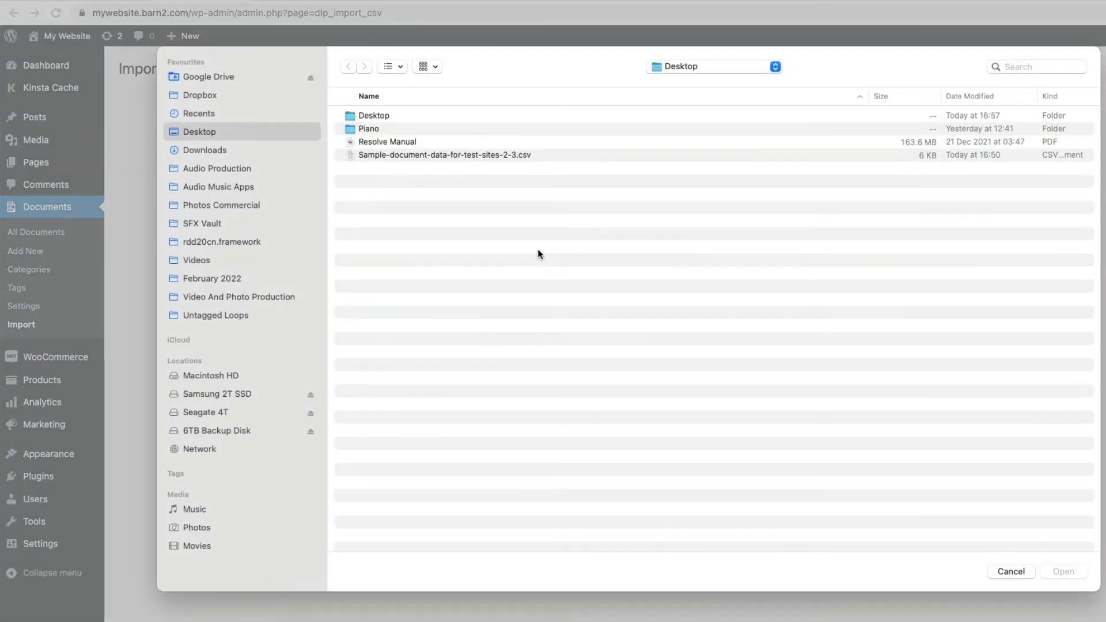
double_click(378, 153)
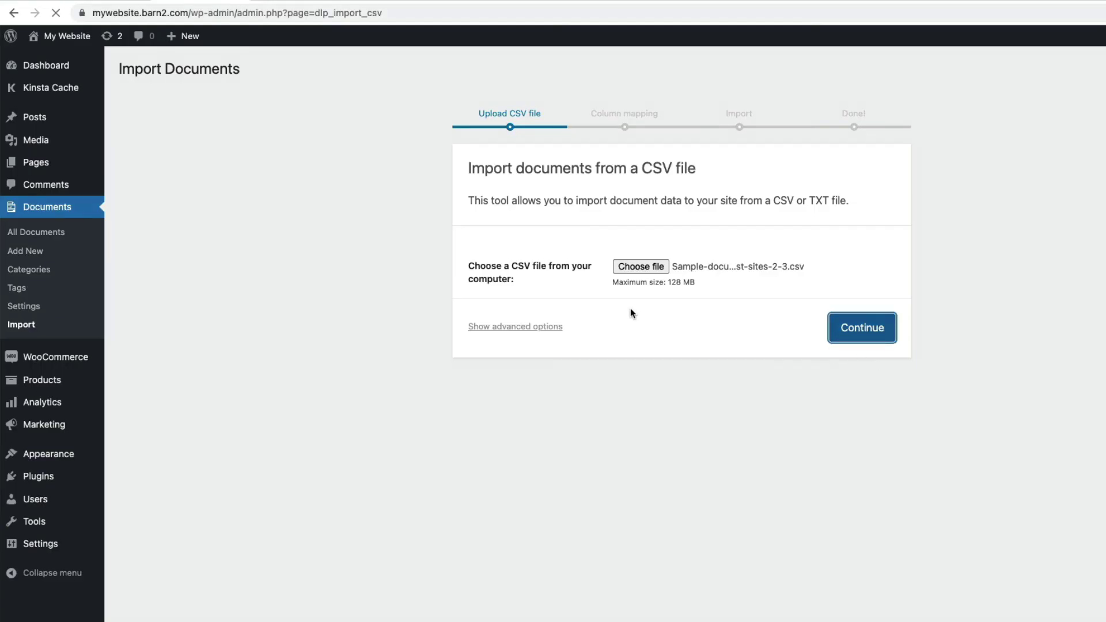
click(842, 335)
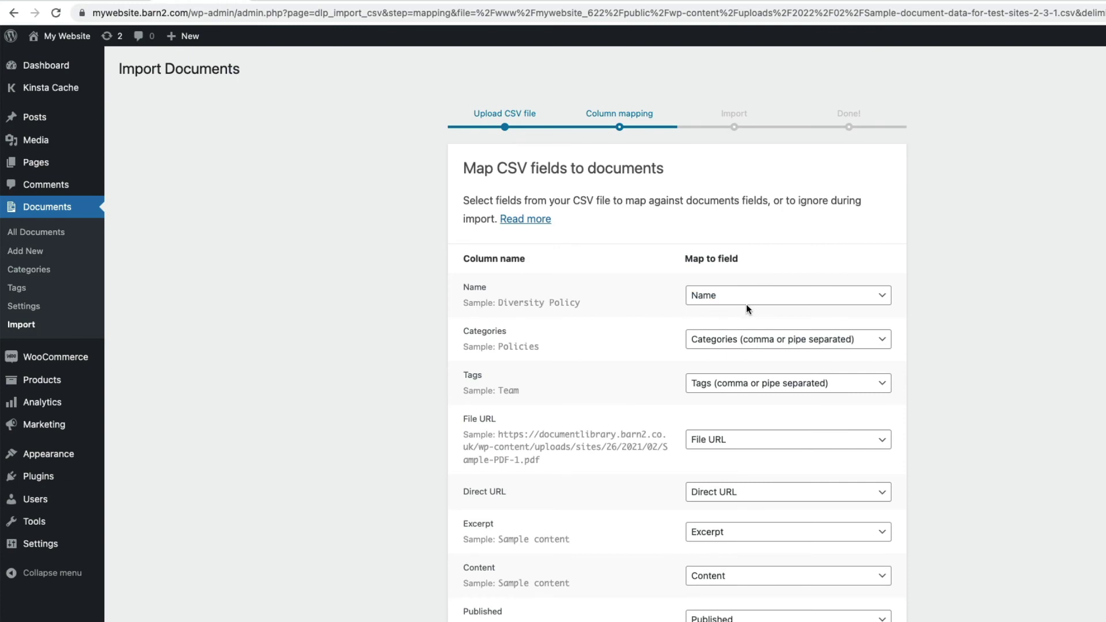
scroll(746, 305, down, 2)
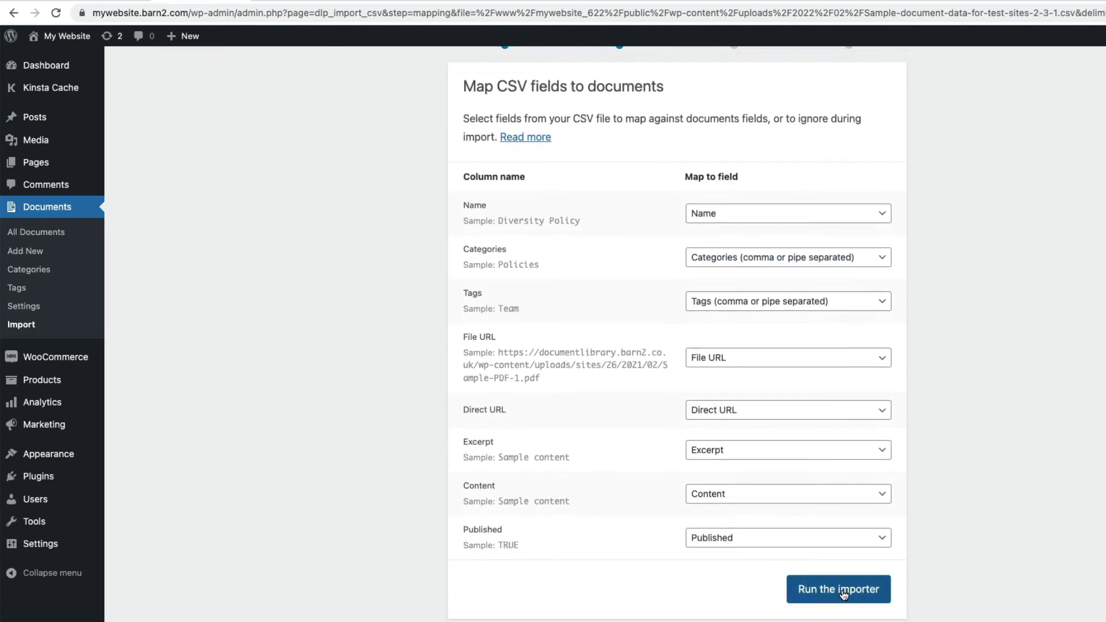
click(843, 594)
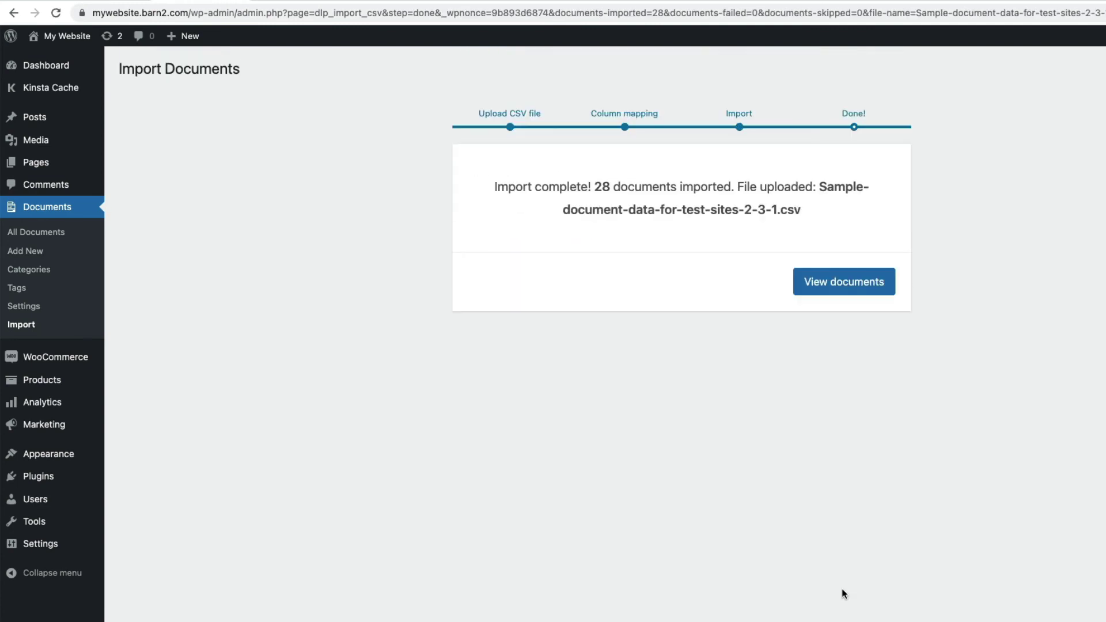
Reload the front-end library and download Virtual Team Meetup and Team Development Day together.
click(845, 290)
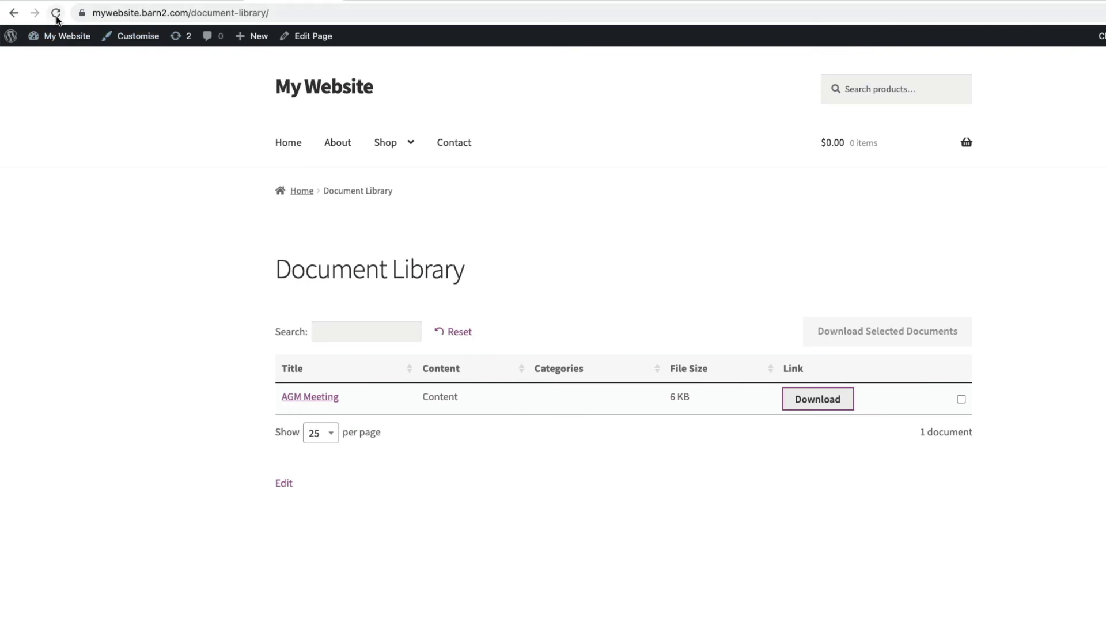
click(56, 18)
scroll(208, 378, down, 4)
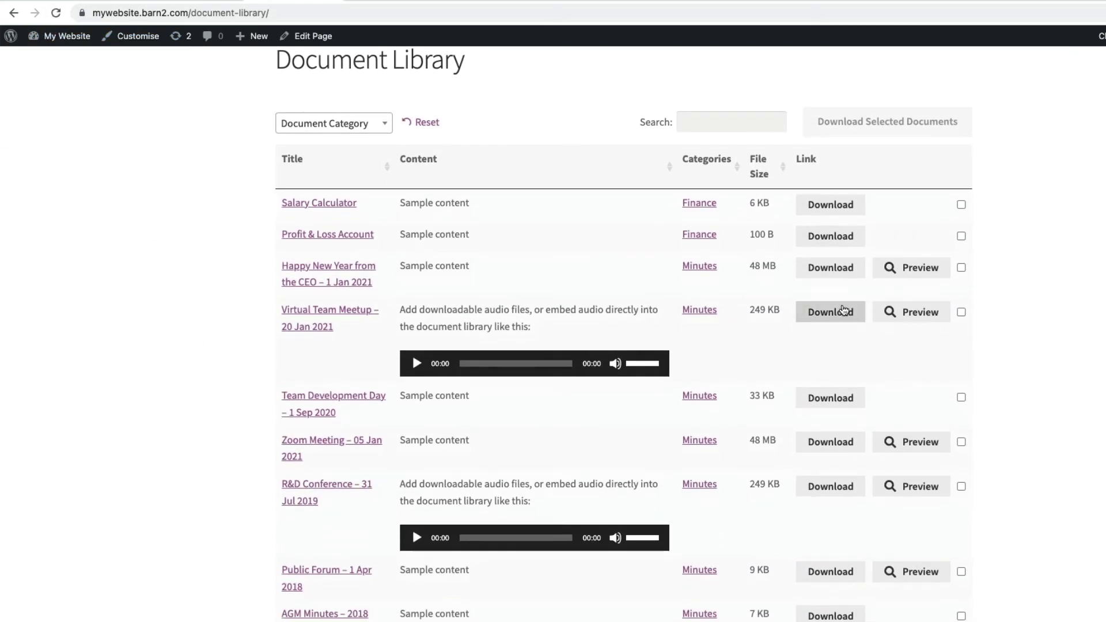
click(961, 312)
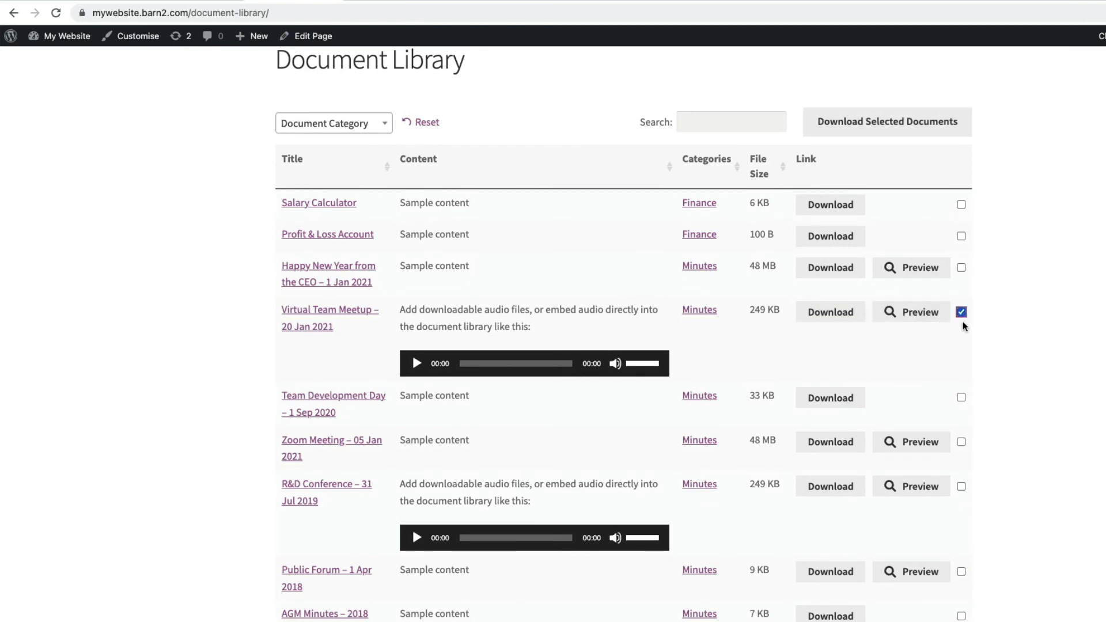
click(962, 398)
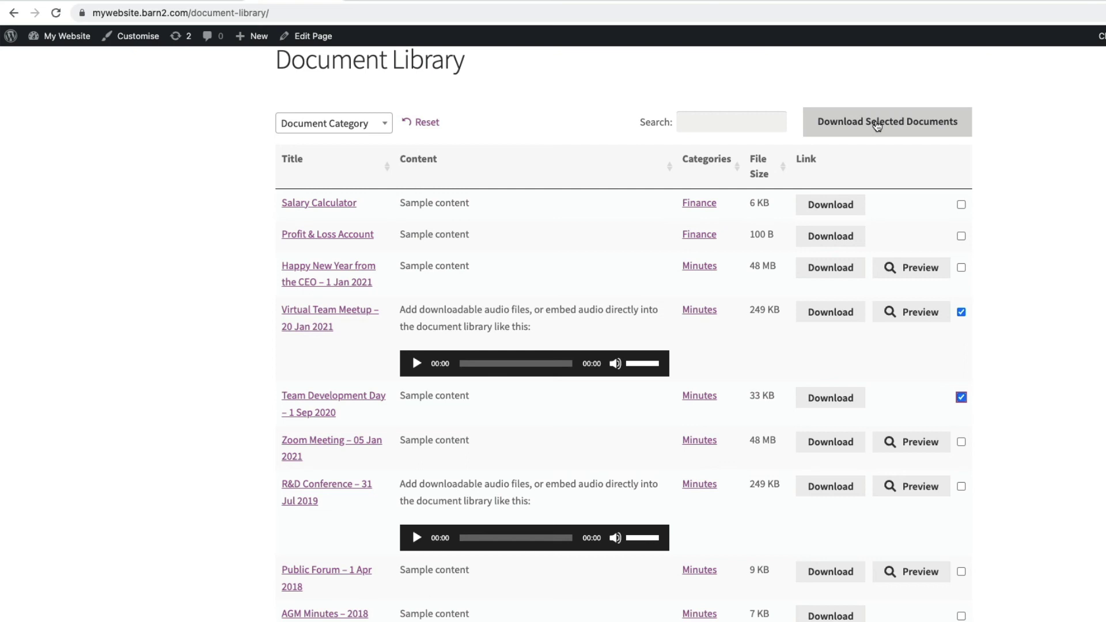
click(877, 123)
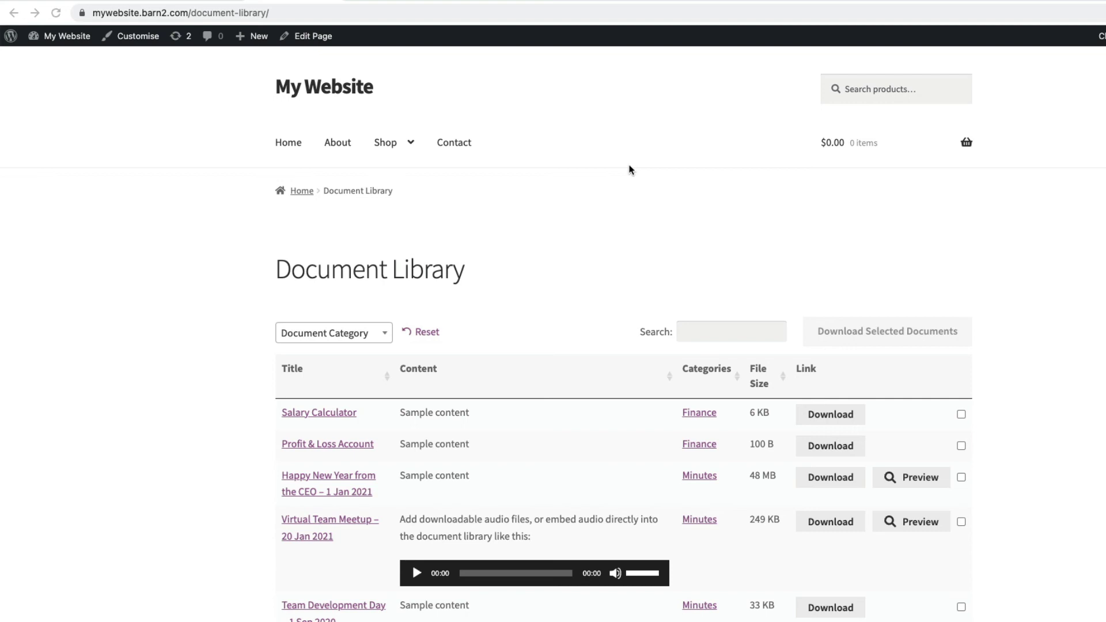
Enable 'Display the document library in folders', reload the library and open Meetings › Agendas.
click(104, 2)
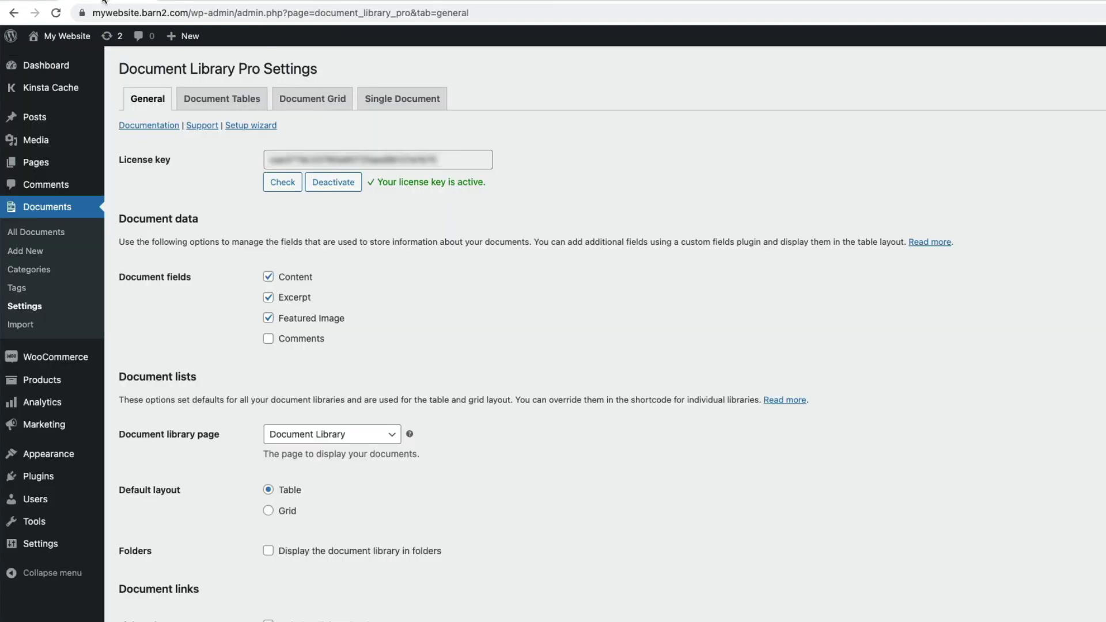
click(268, 552)
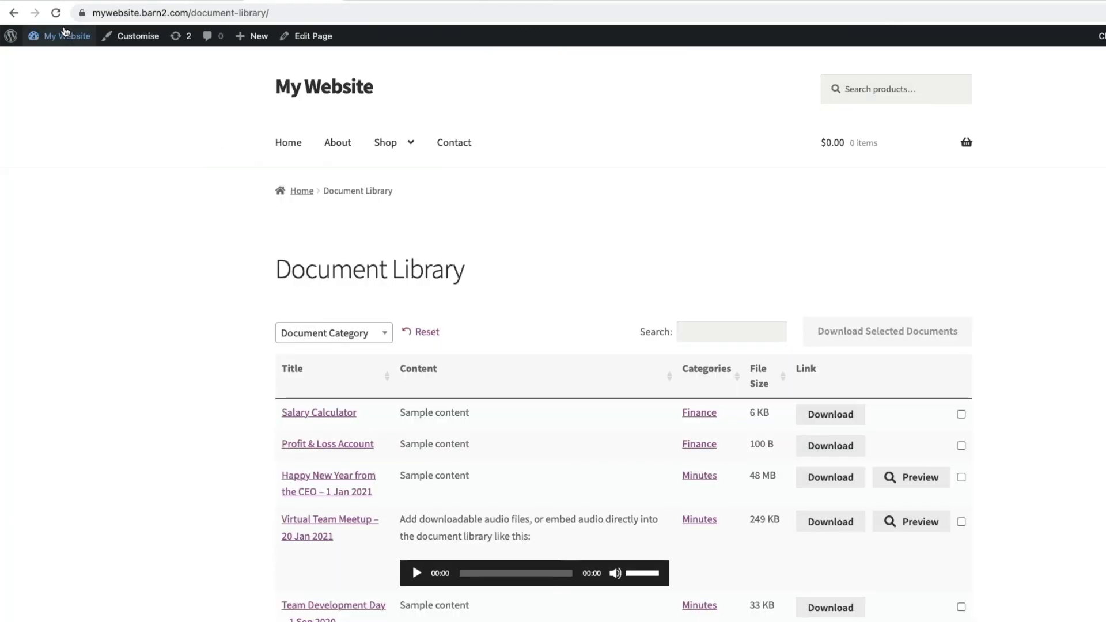
click(56, 13)
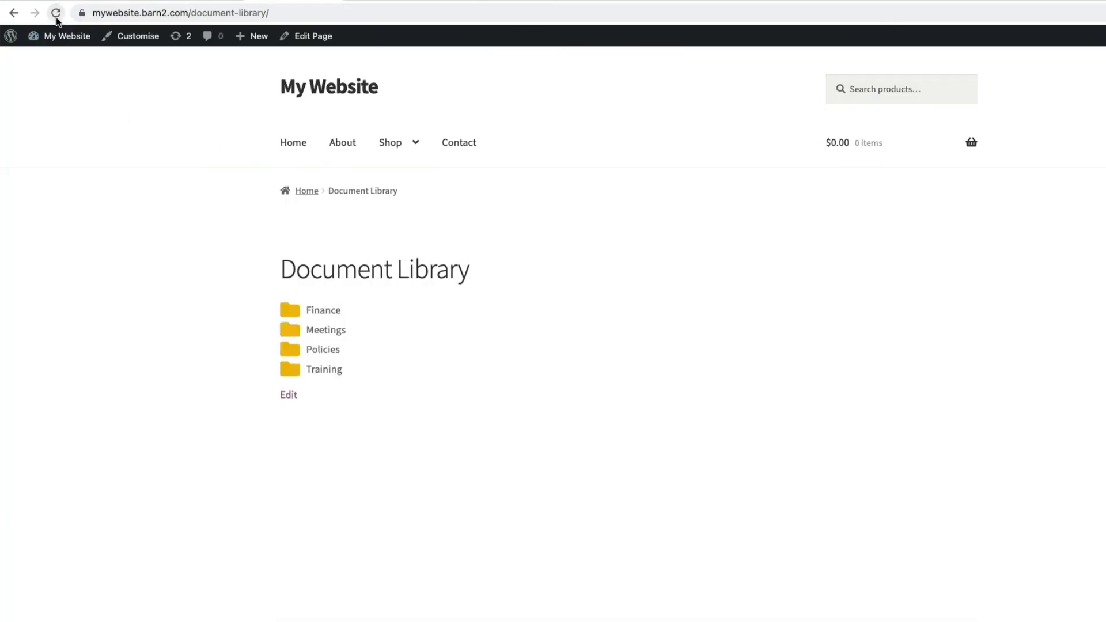
click(294, 334)
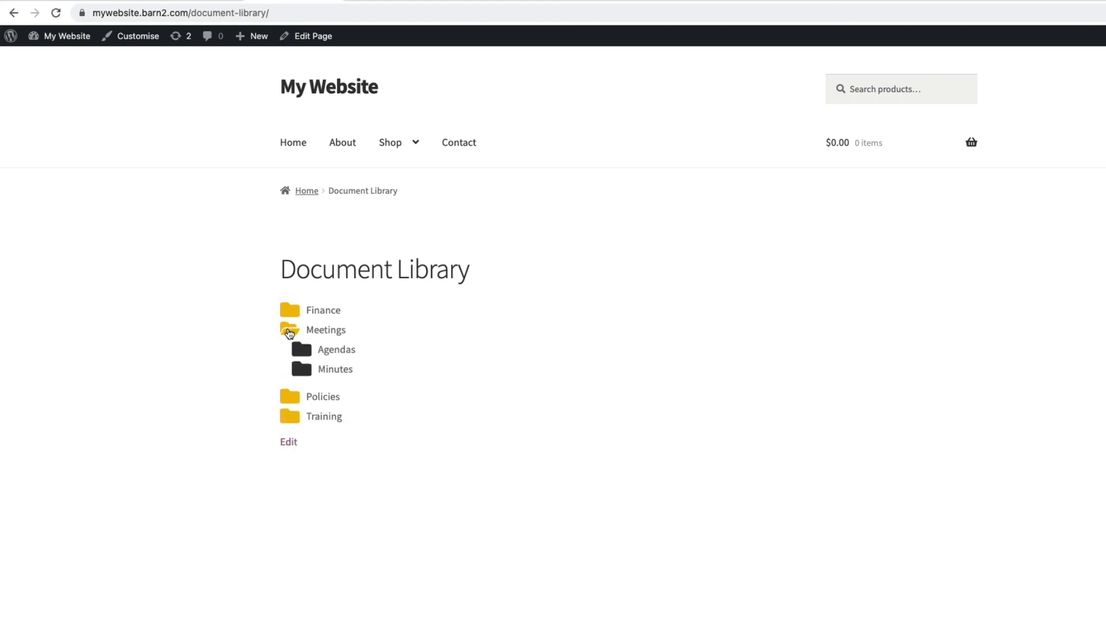
click(307, 351)
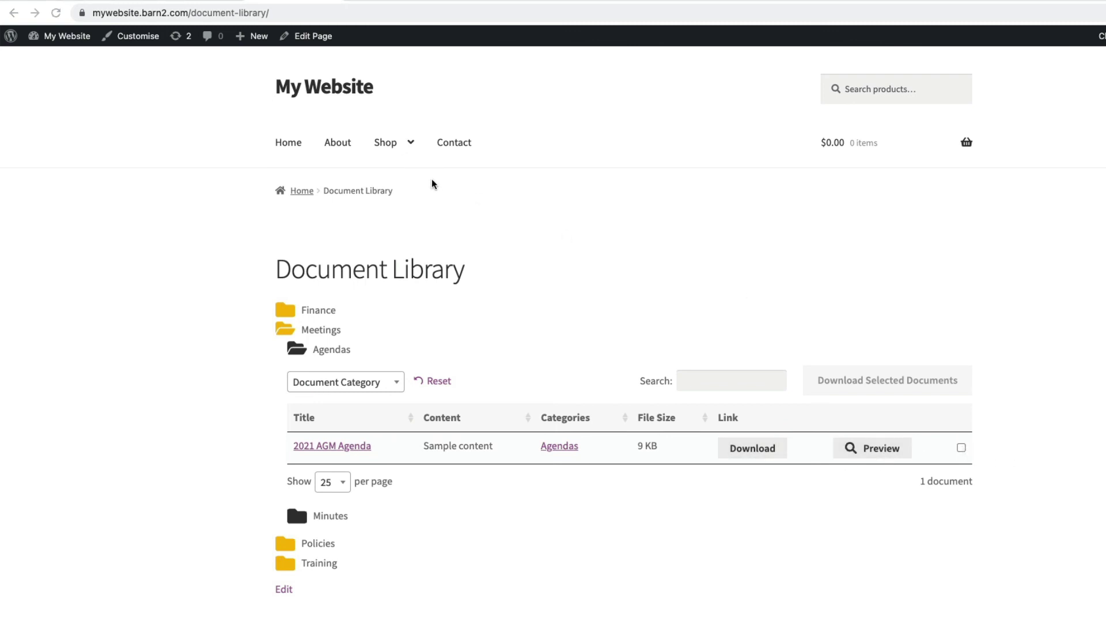
Save Grid as the default layout and reload the front-end Document Library.
click(98, 1)
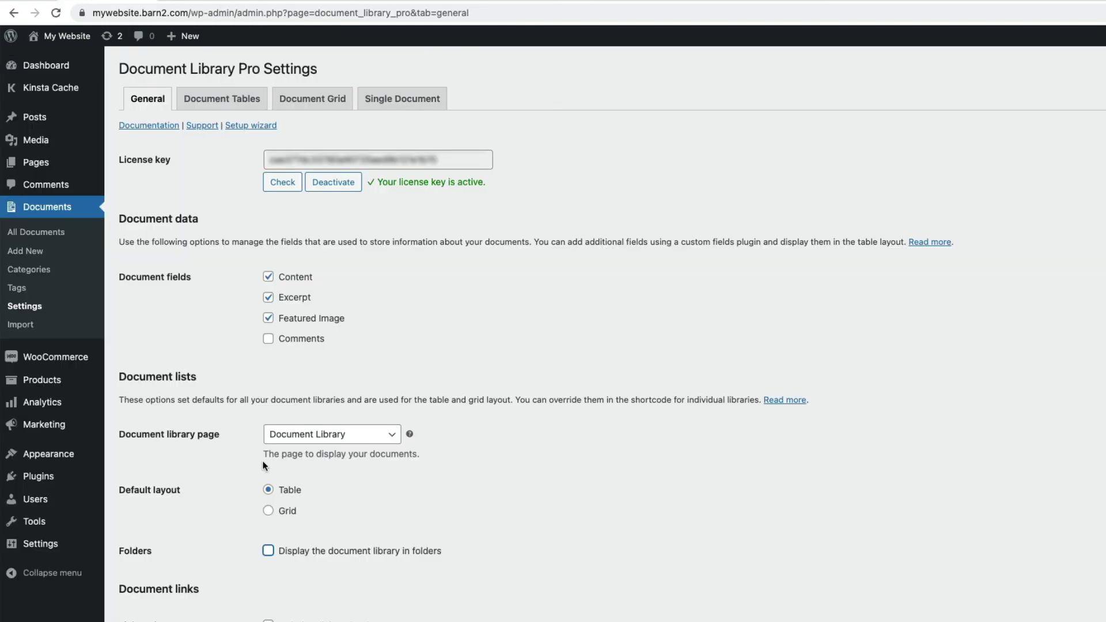
click(268, 511)
scroll(241, 512, down, 15)
click(153, 431)
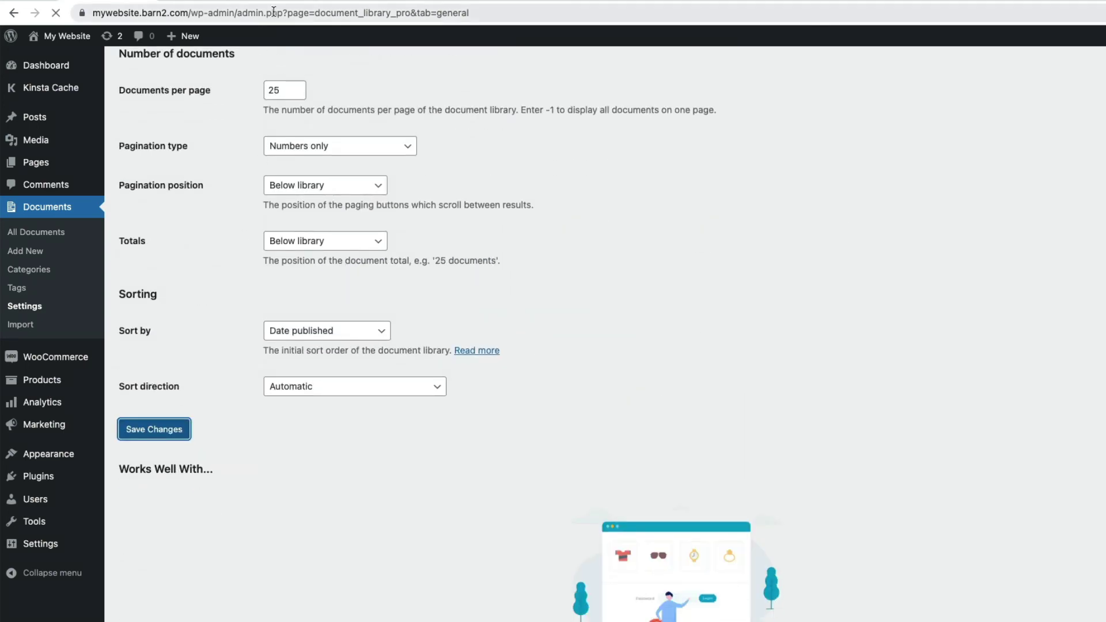
click(293, 3)
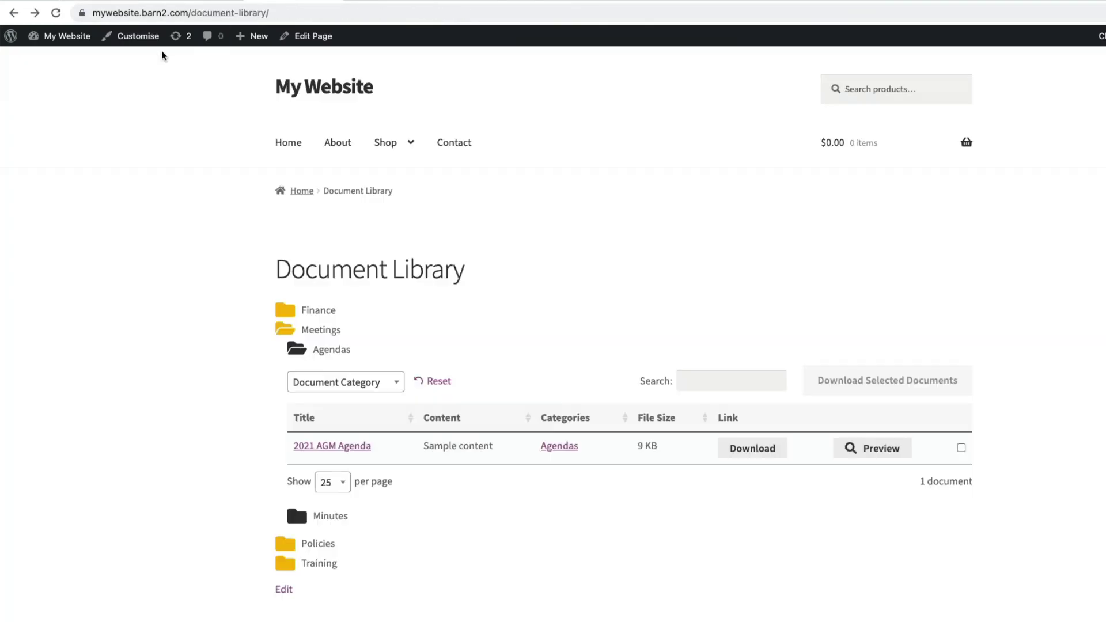
click(56, 13)
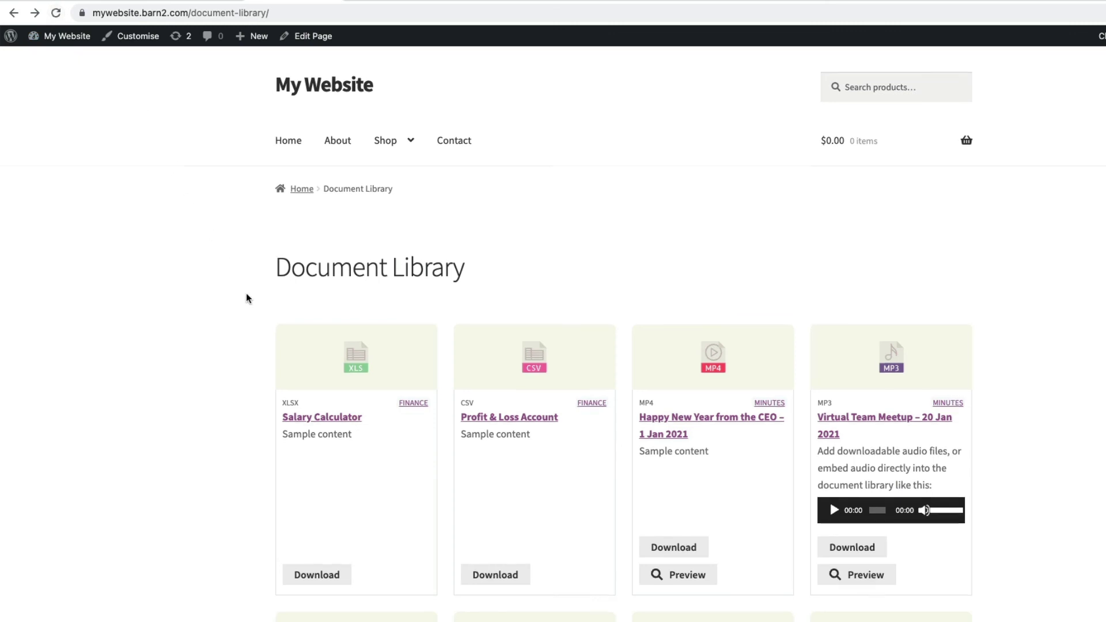
scroll(243, 298, down, 3)
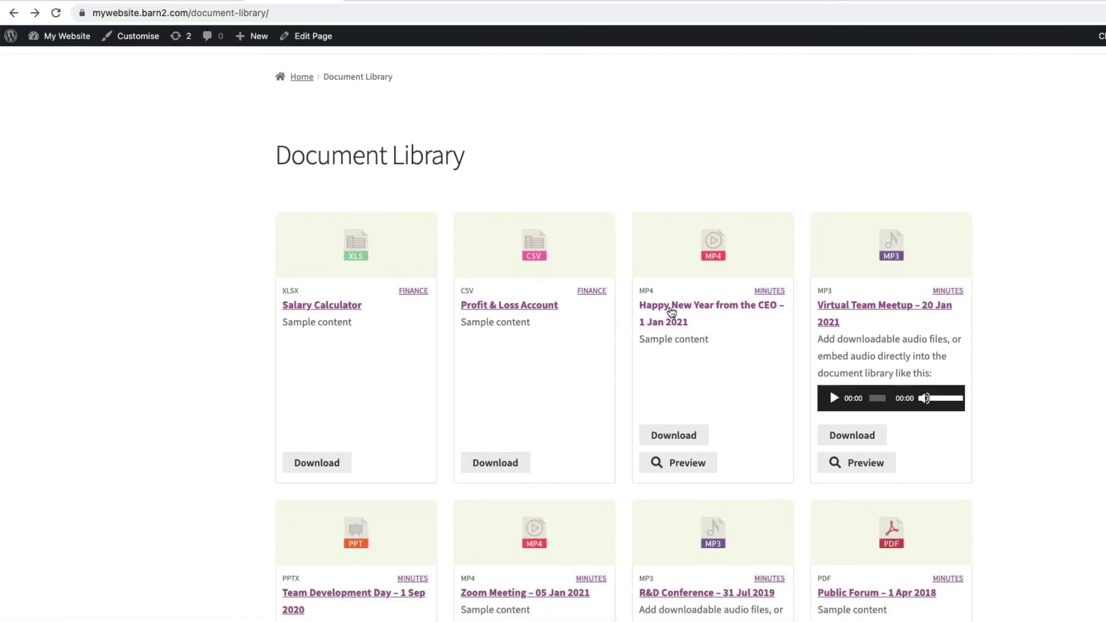
Play and pause the Virtual Team Meetup audio, then tick it and Team Development Day.
click(834, 398)
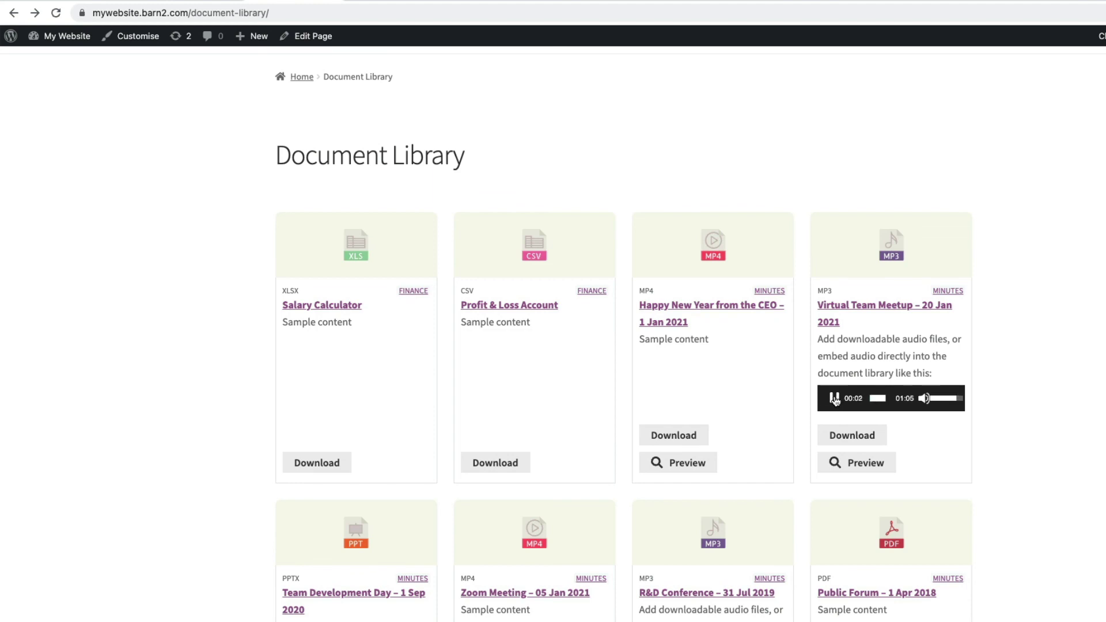
click(834, 398)
scroll(668, 383, down, 5)
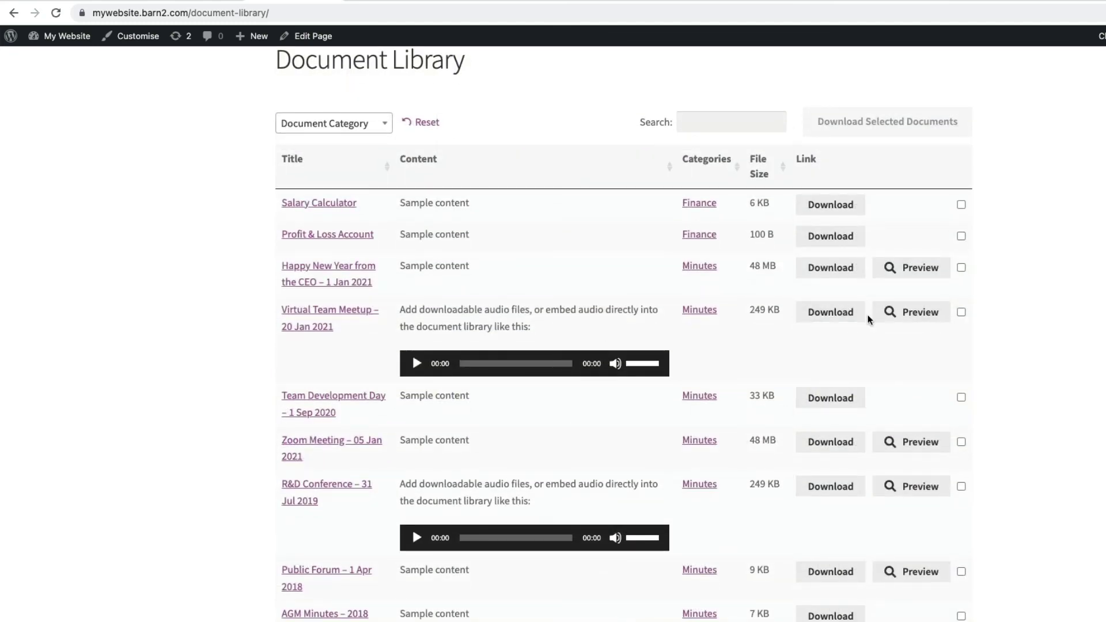
click(961, 312)
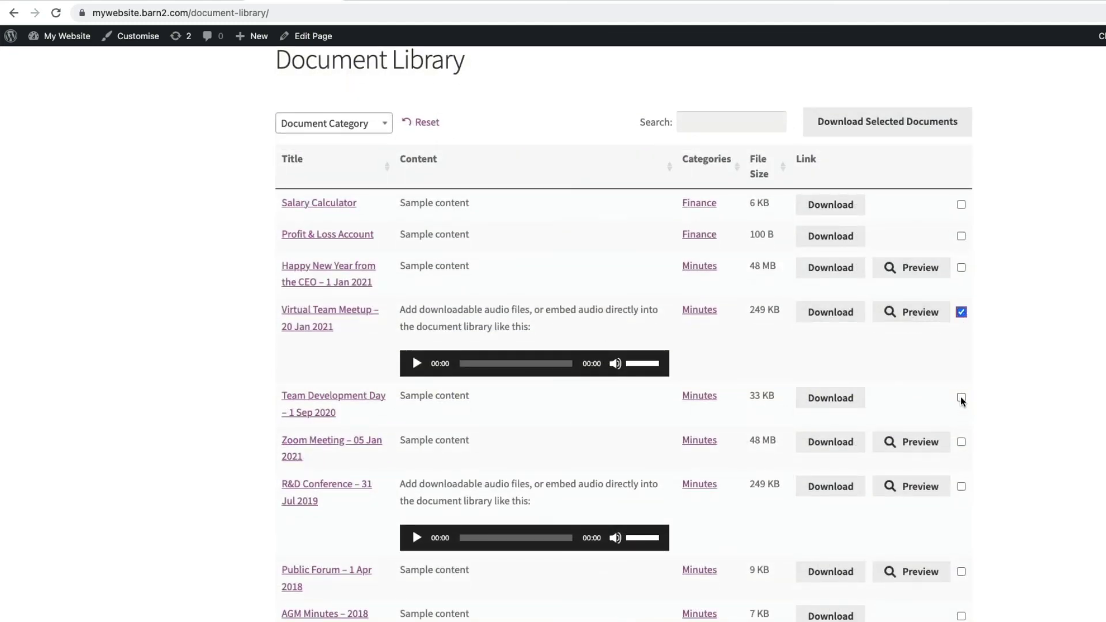
click(961, 397)
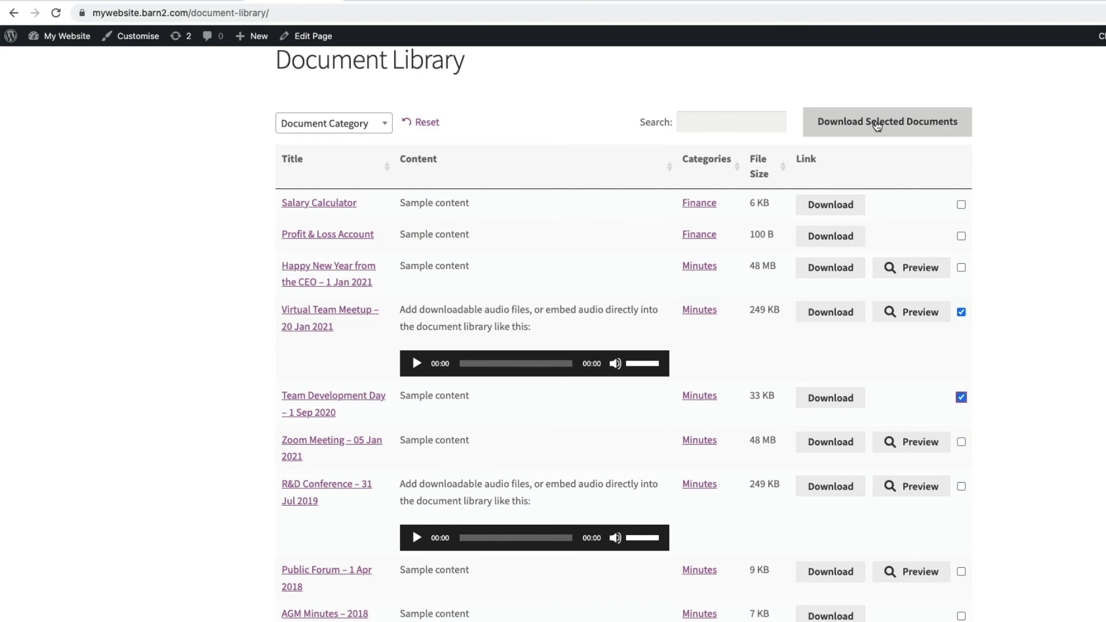